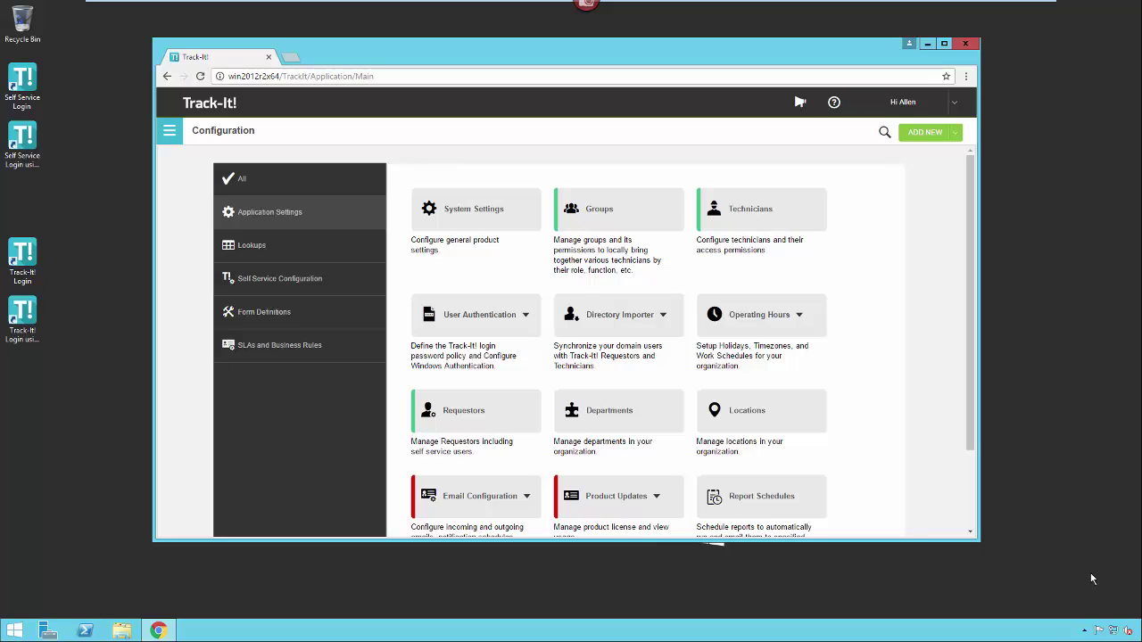
# Step: Maximize the browser window and open, then close, the navigation panel
pyautogui.click(431, 46)
pyautogui.click(431, 46)
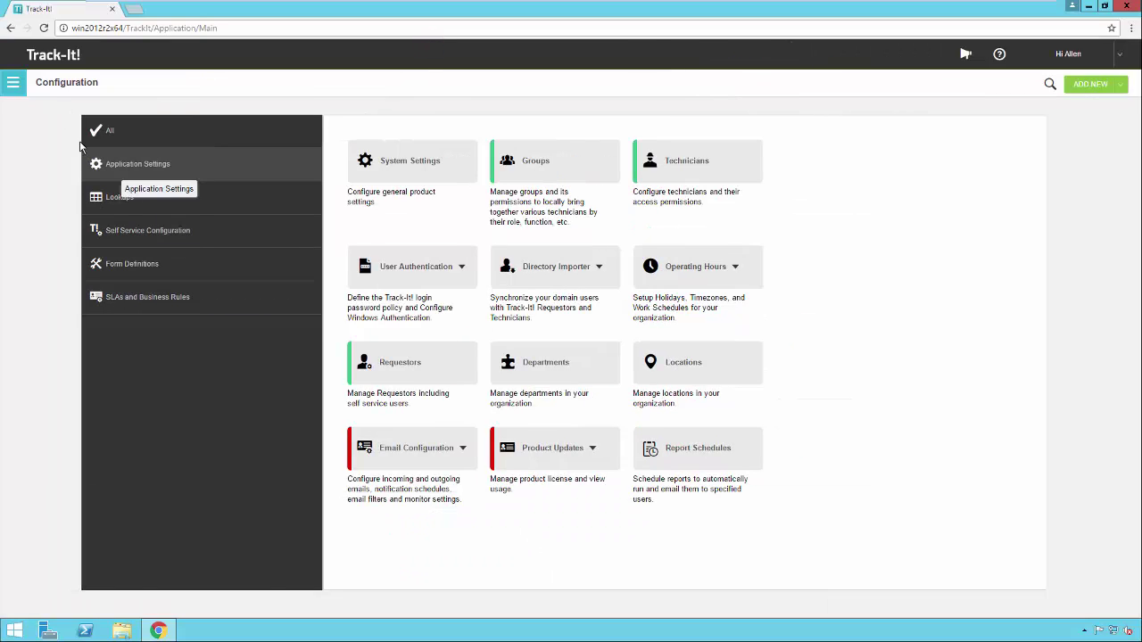
pyautogui.click(14, 85)
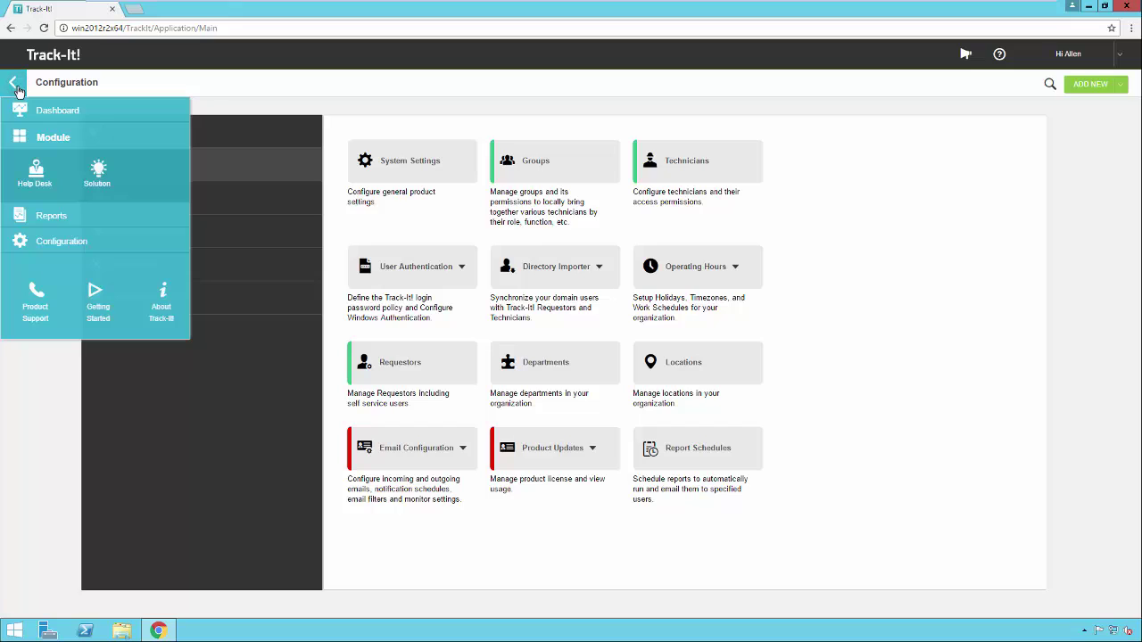
pyautogui.click(80, 243)
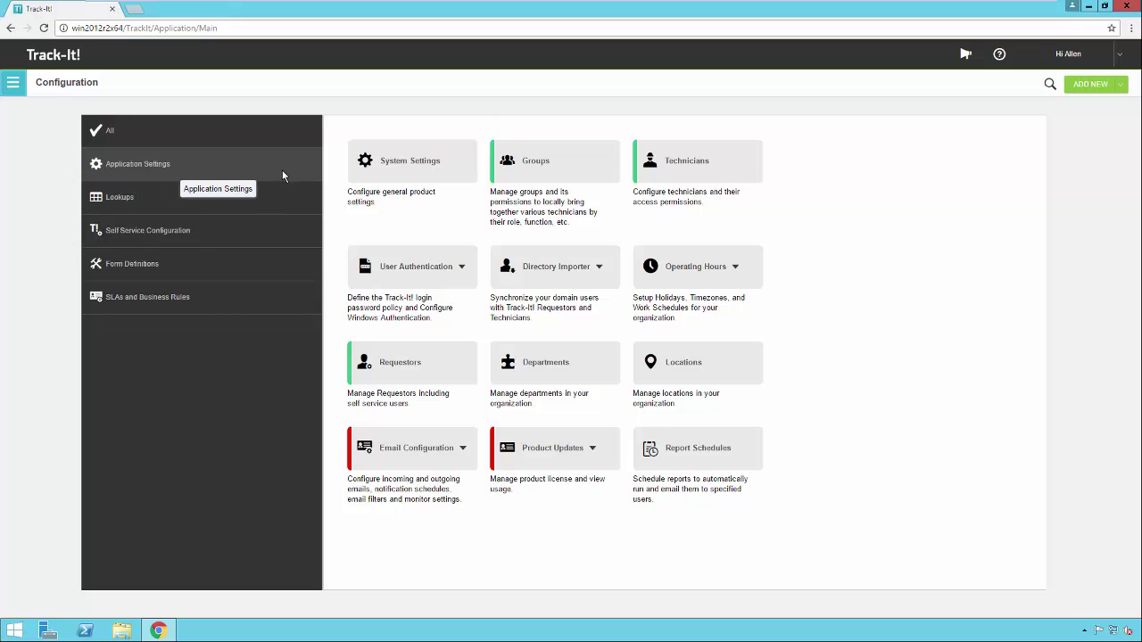
# Step: Show all configuration categories and scroll through the full list
pyautogui.click(166, 132)
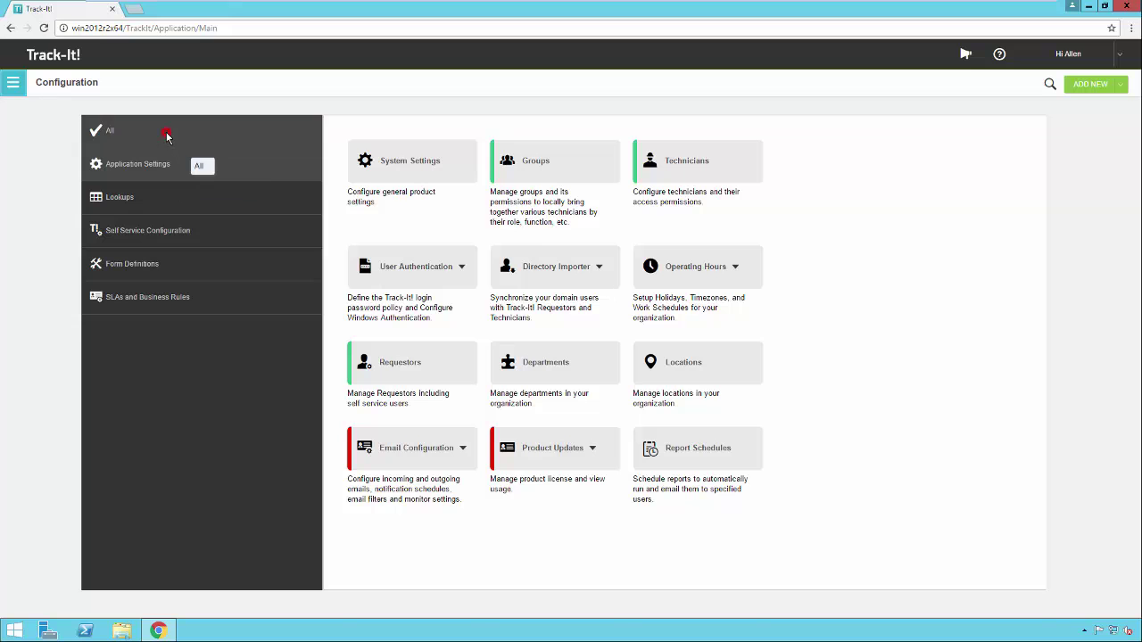
pyautogui.scroll(-4, 536, 419)
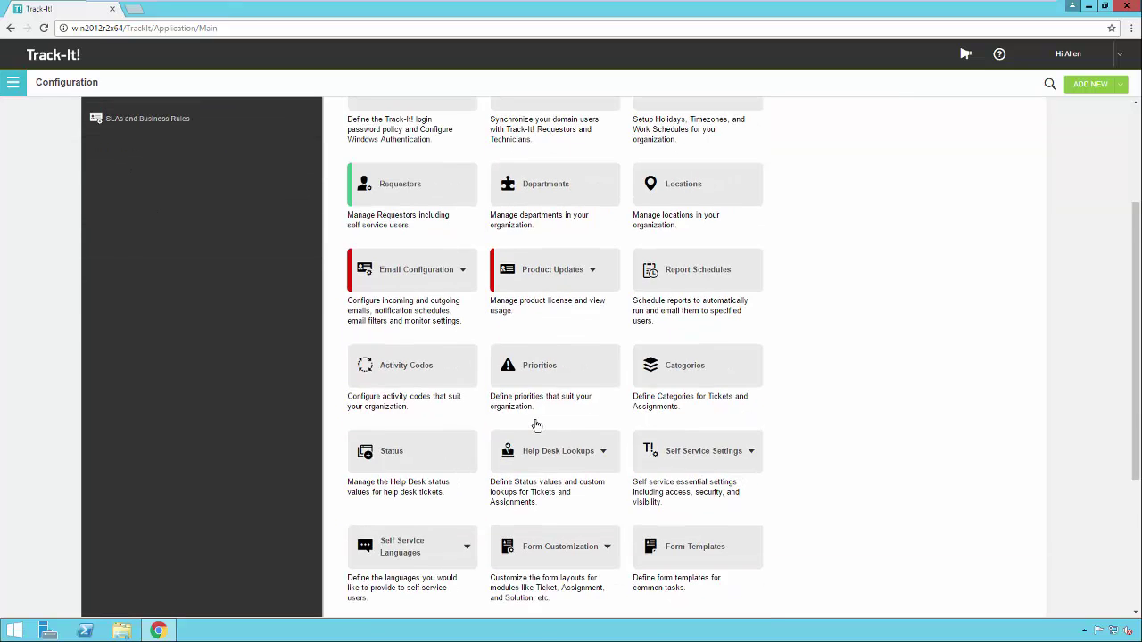
pyautogui.scroll(2, 536, 420)
pyautogui.scroll(-2, 580, 490)
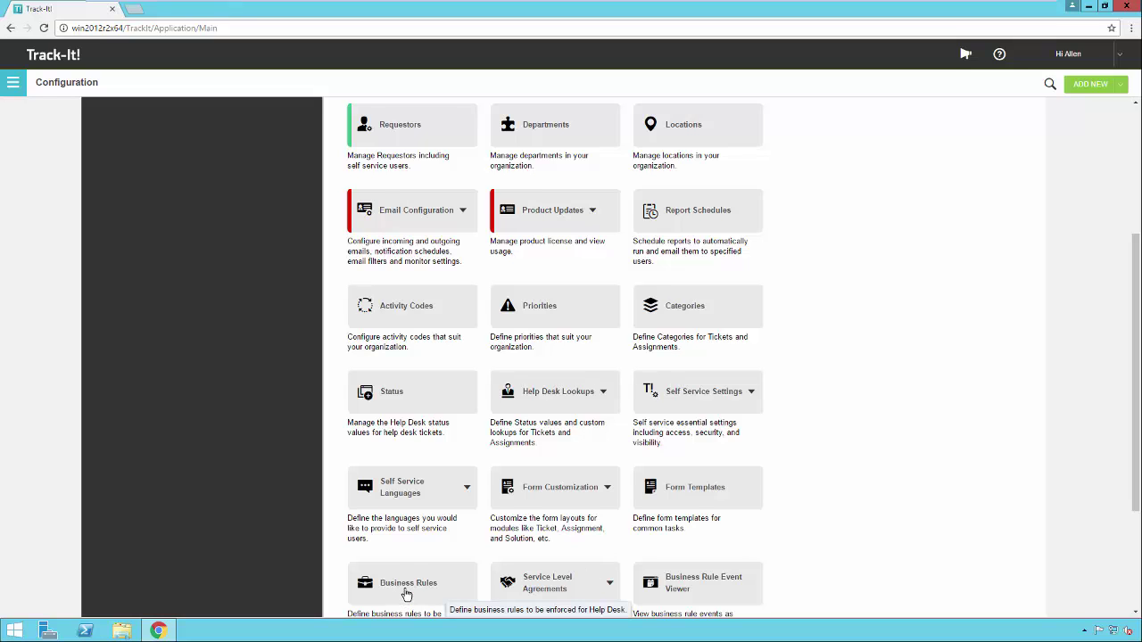
pyautogui.scroll(2, 398, 502)
pyautogui.scroll(2, 399, 501)
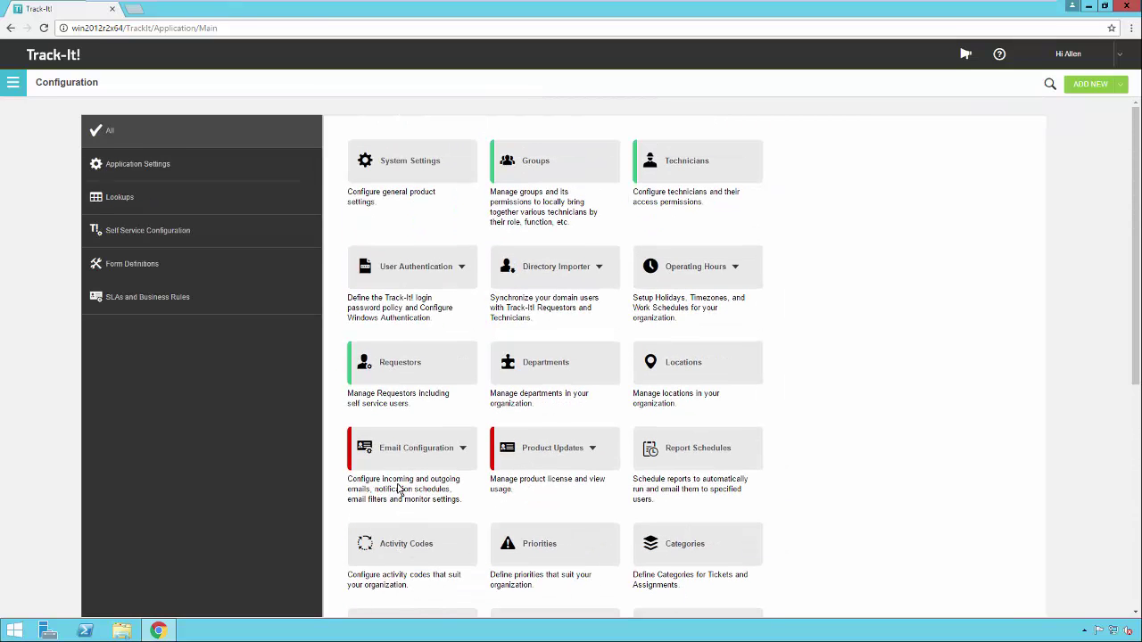
pyautogui.click(175, 300)
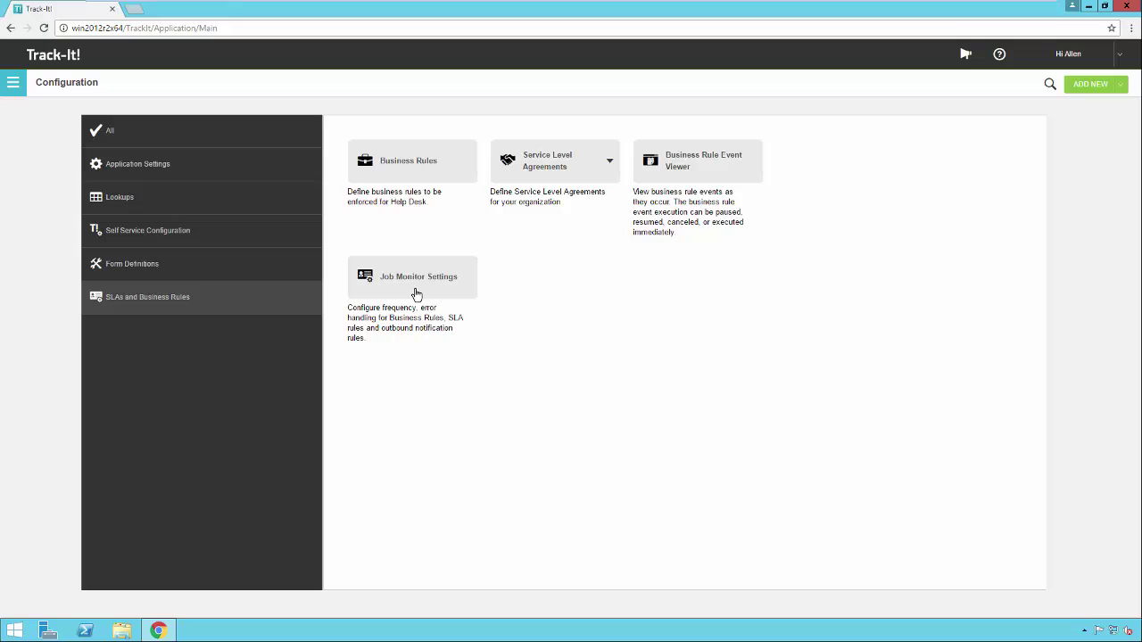
# Step: Review the Job Monitor Settings, then return to the SLA and business rule tiles
pyautogui.click(416, 293)
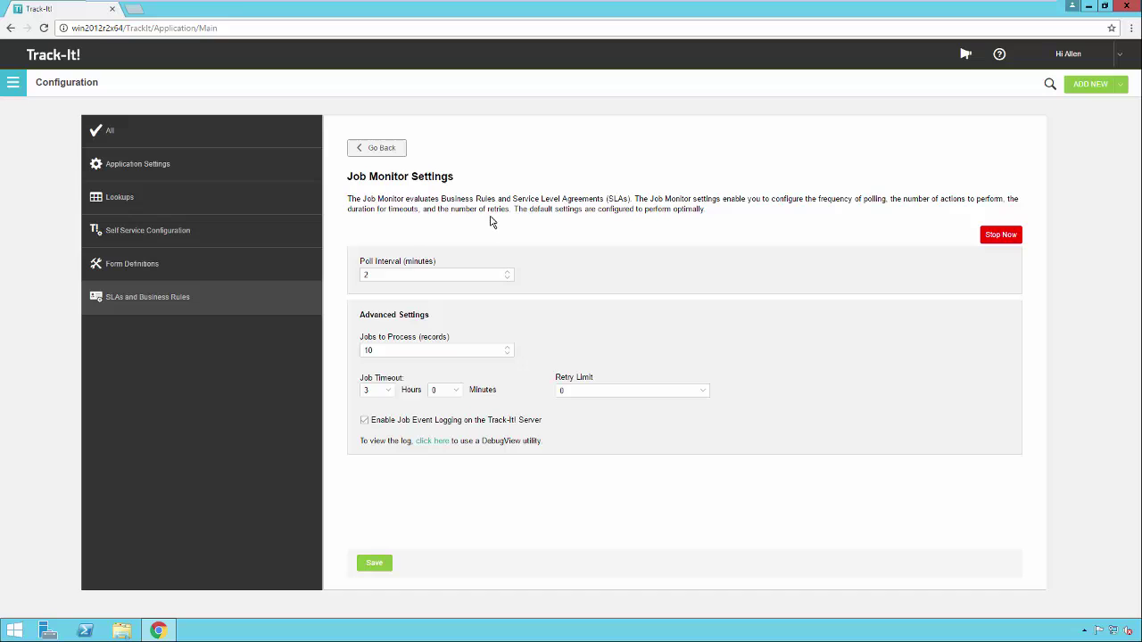
pyautogui.click(382, 153)
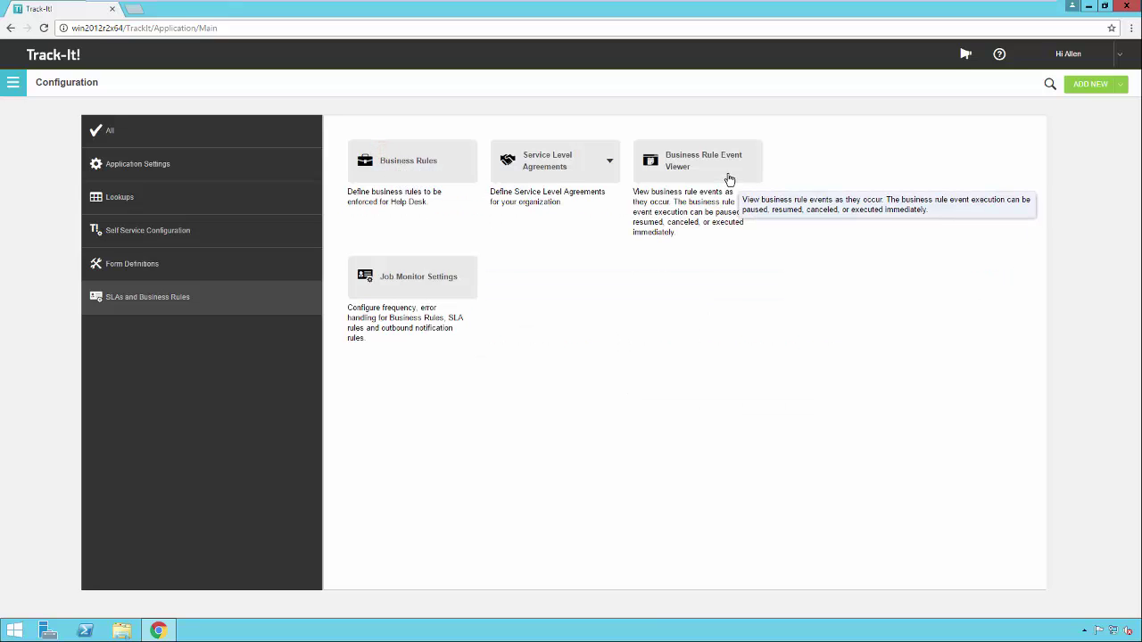
# Step: Open the Business Rule Event Viewer, then go back to the SLA and business rule tiles
pyautogui.click(729, 179)
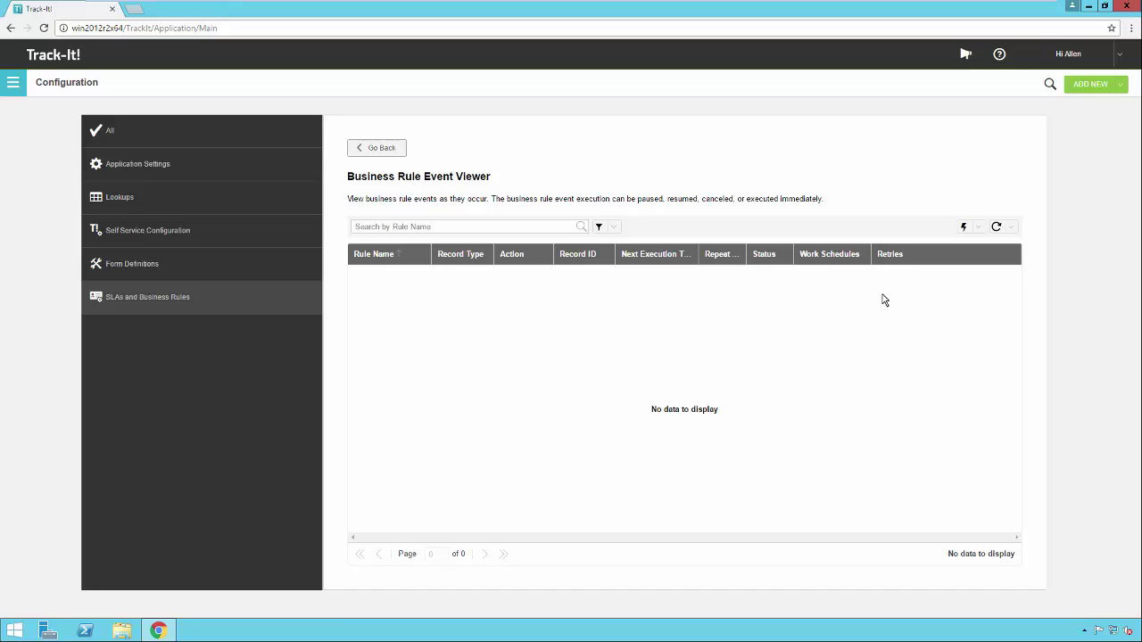
pyautogui.click(399, 152)
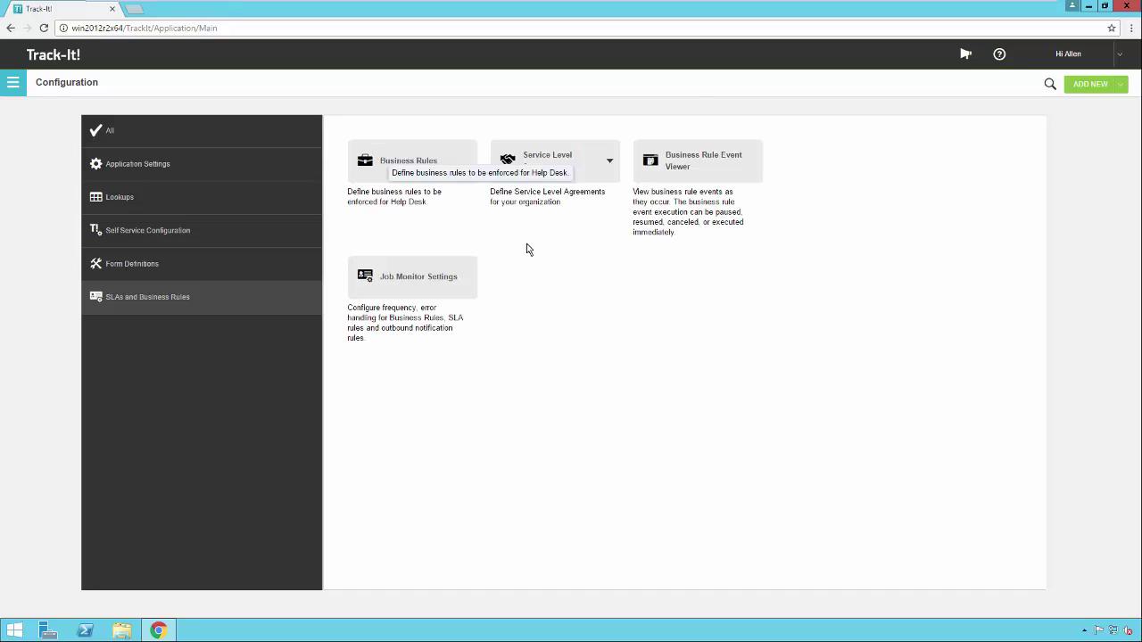
# Step: Open Business Rules, read rule descriptions, and select 'Create new ticket via email with any subject'
pyautogui.click(416, 168)
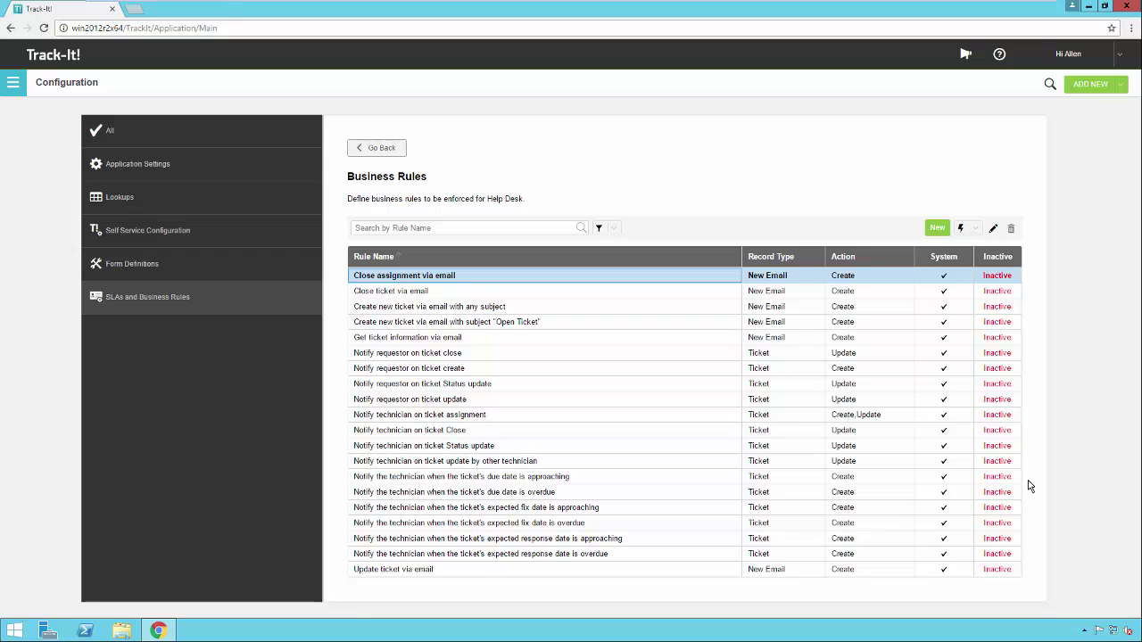
pyautogui.moveTo(605, 439)
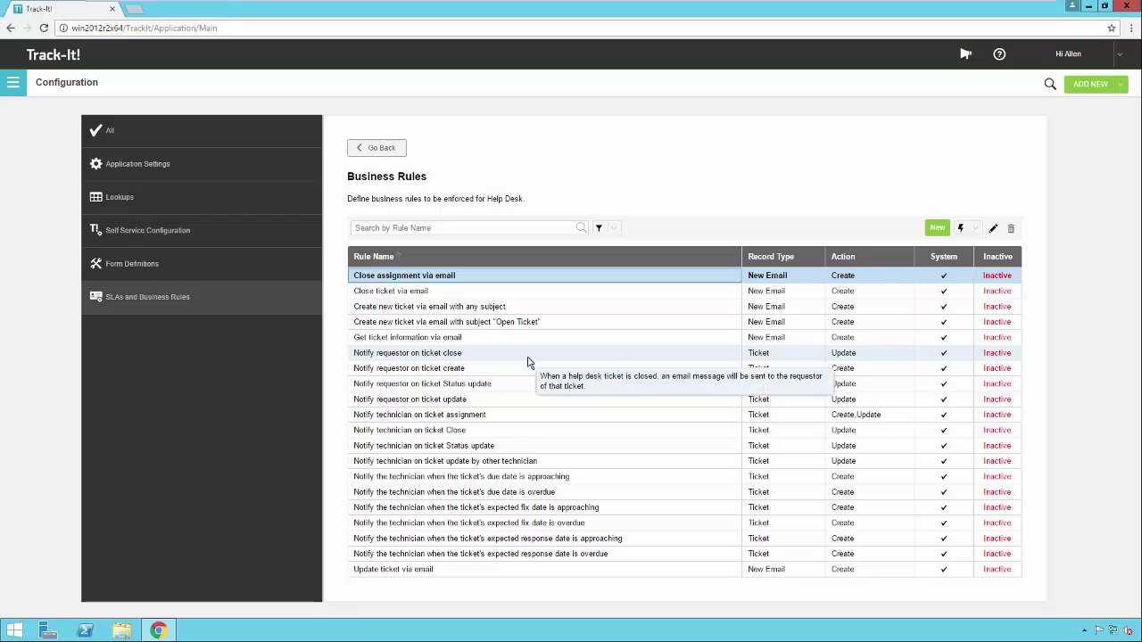
pyautogui.click(553, 312)
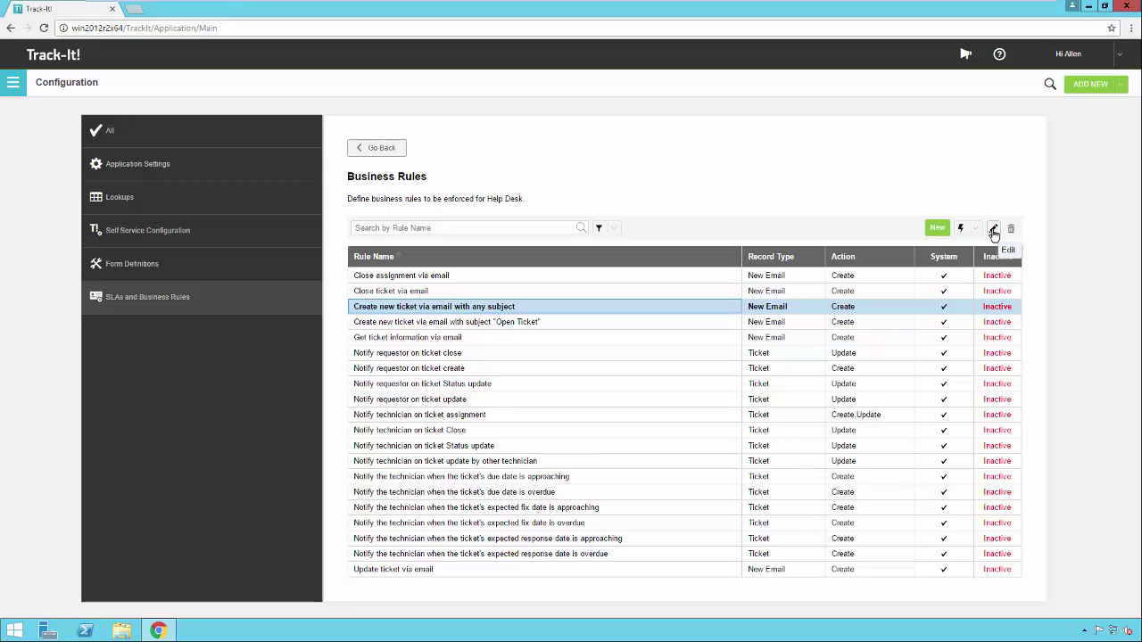
# Step: Open the 'Create new ticket via email with any subject' rule in the Edit Business Rule dialog
pyautogui.click(604, 307)
pyautogui.click(604, 306)
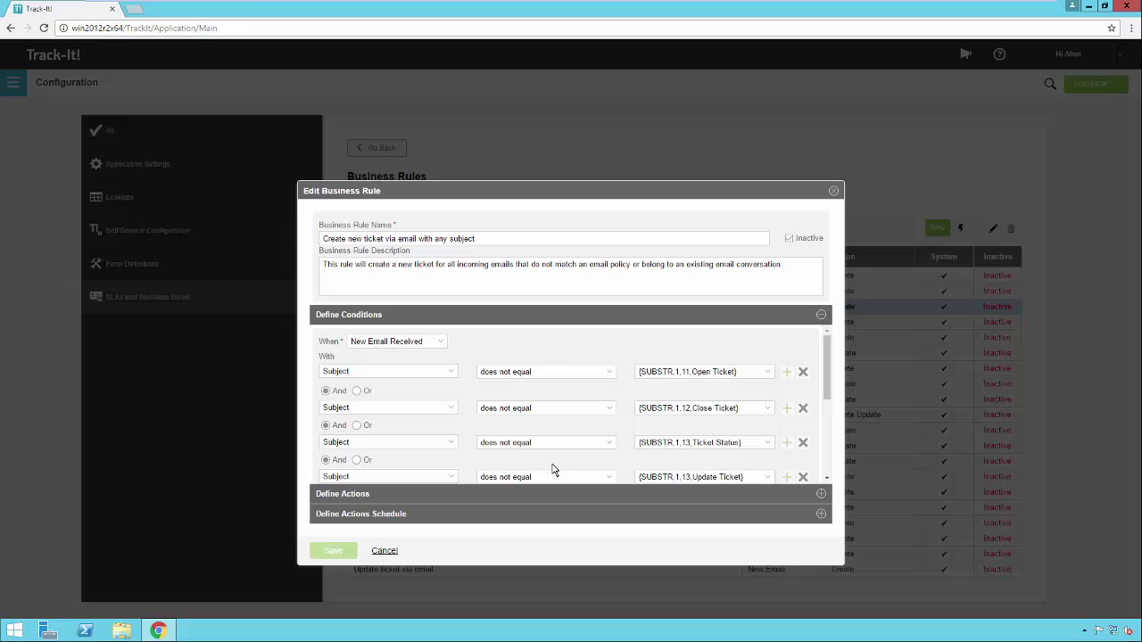
# Step: Expand Define Actions and review the Create Record and Update Record field mappings without changing them
pyautogui.click(821, 496)
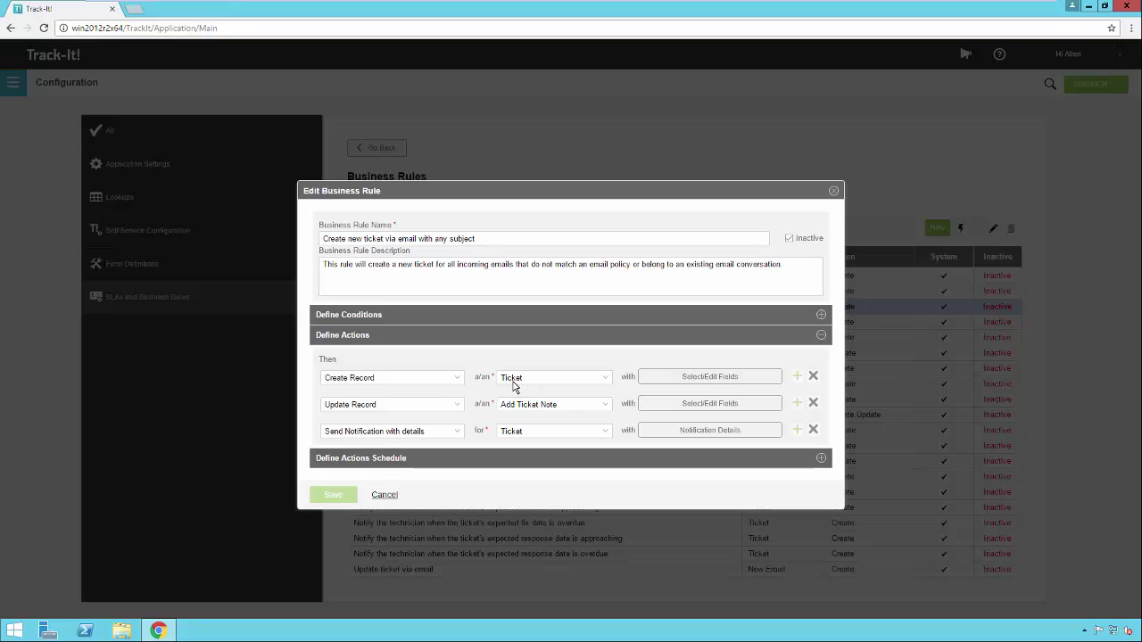
pyautogui.click(711, 378)
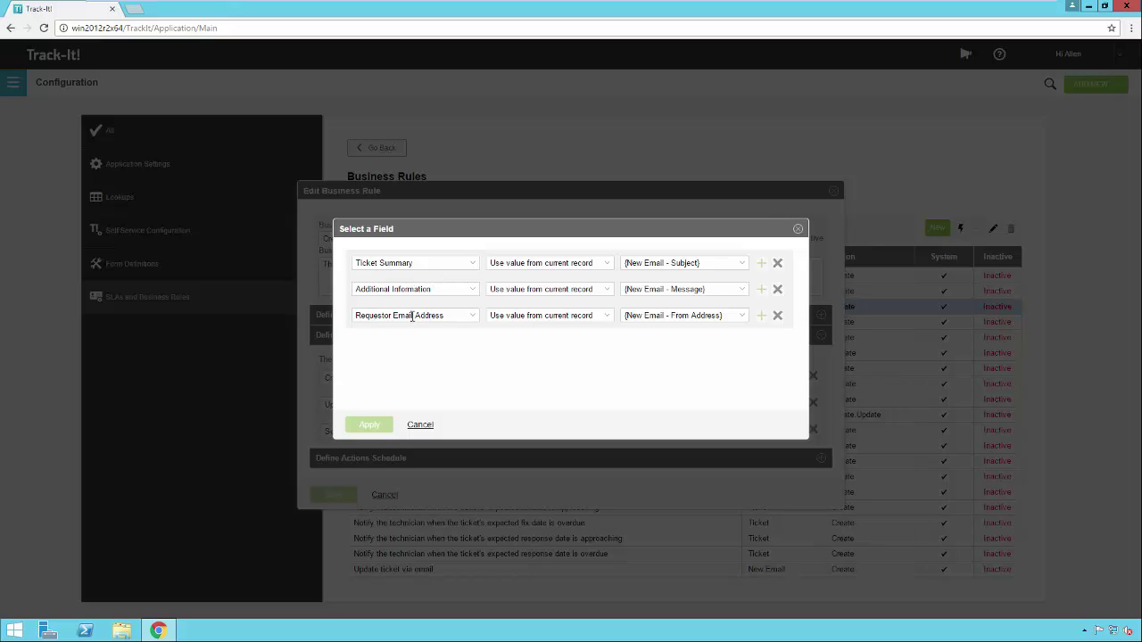
pyautogui.click(428, 426)
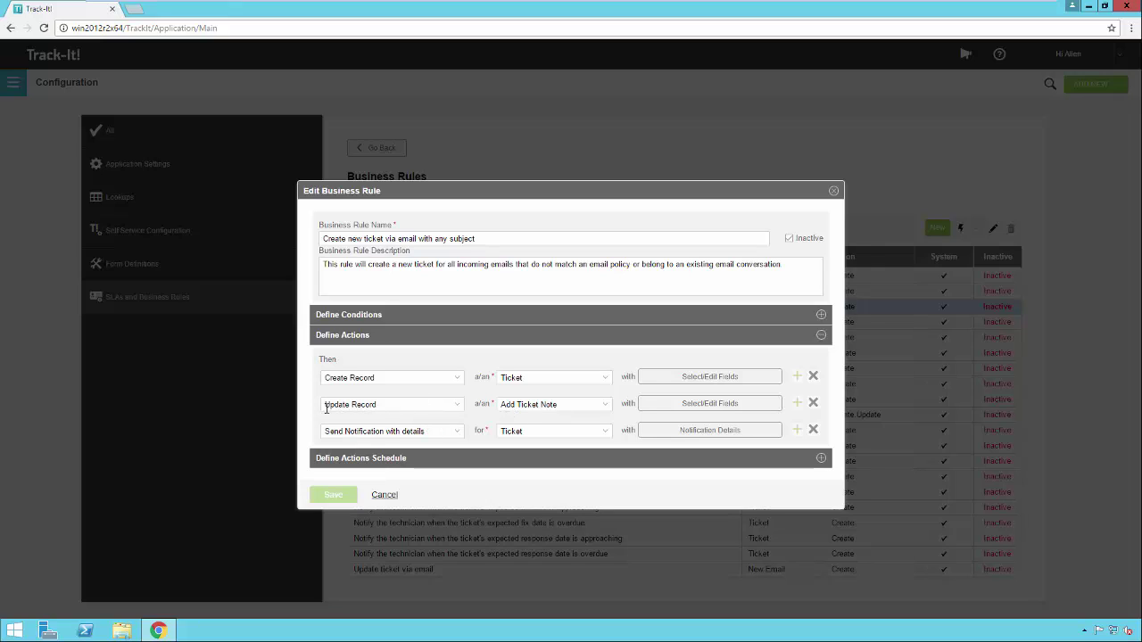
pyautogui.click(688, 404)
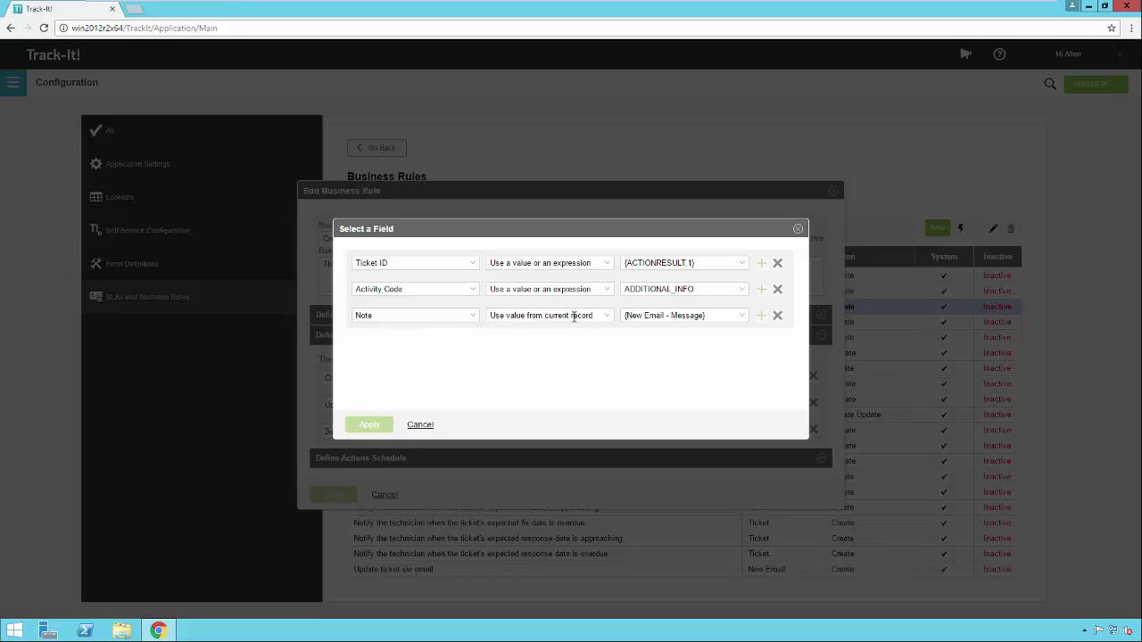
pyautogui.click(426, 425)
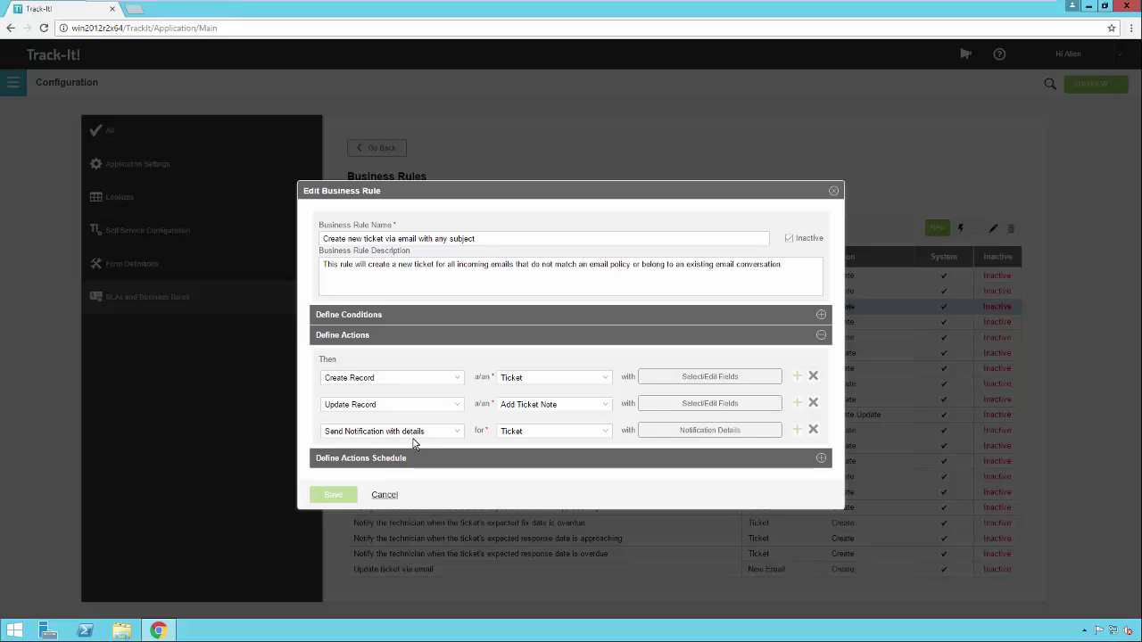
pyautogui.click(709, 434)
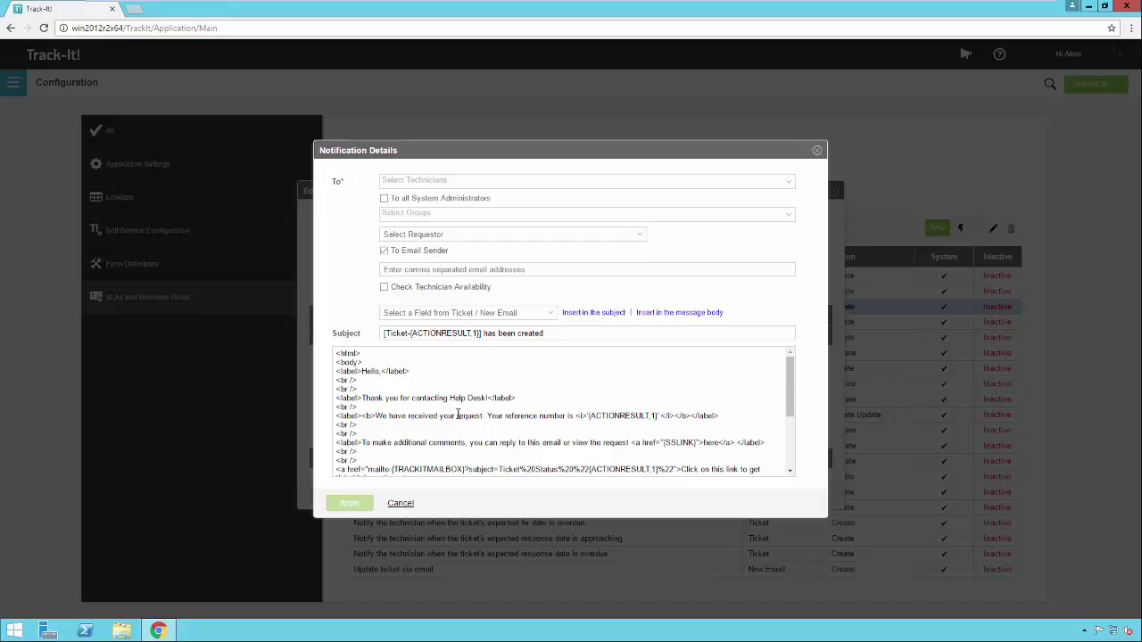
pyautogui.click(551, 320)
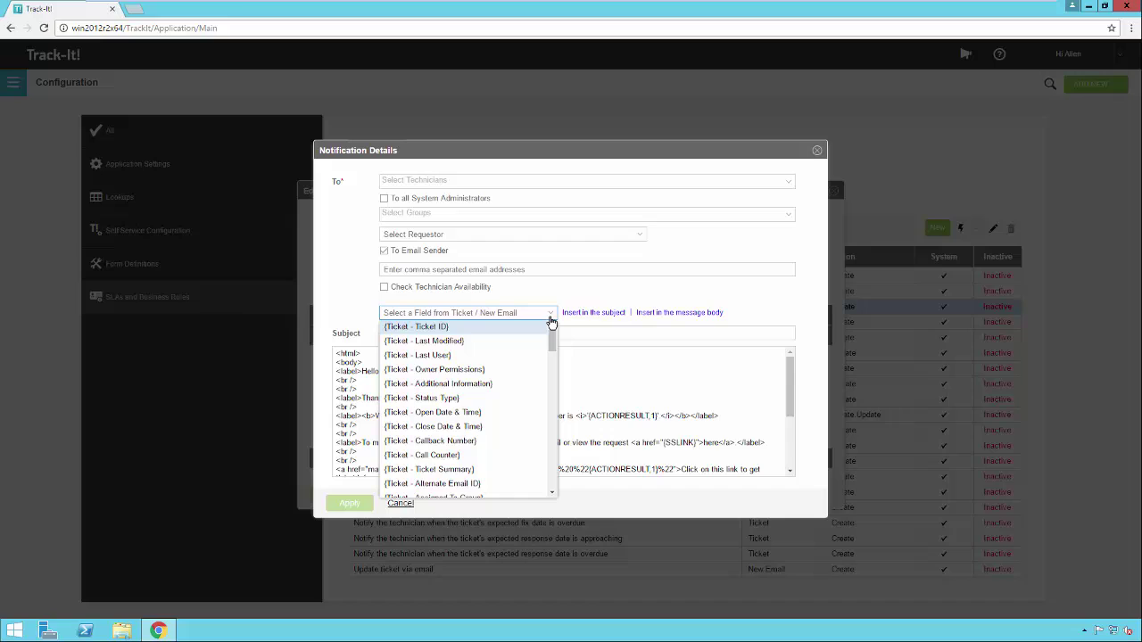
pyautogui.click(551, 318)
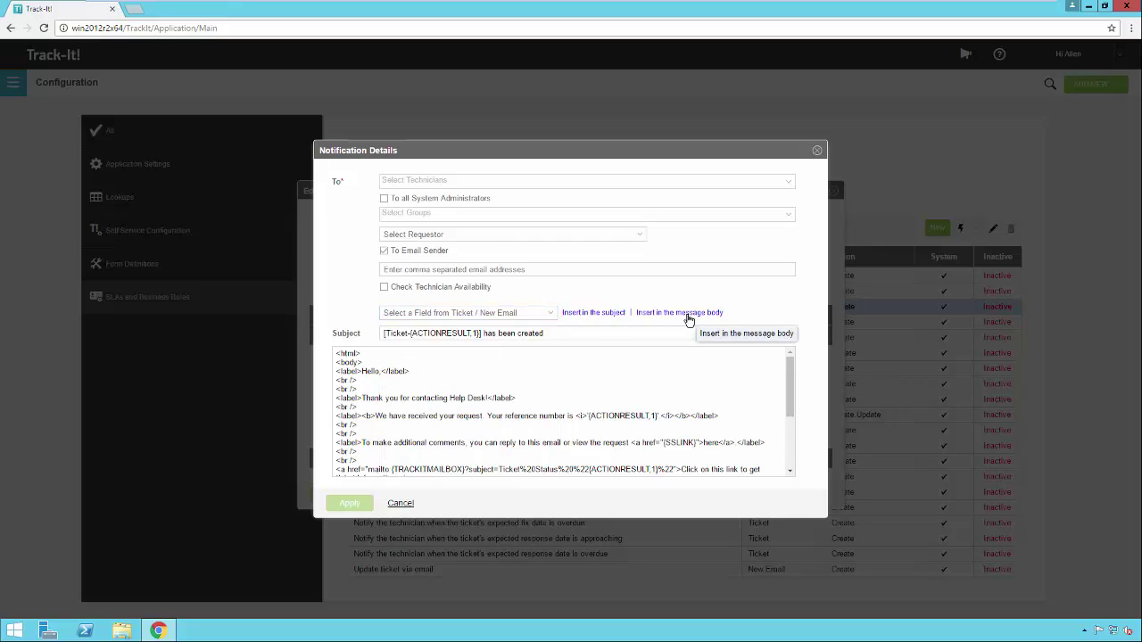
pyautogui.moveTo(790, 380); pyautogui.dragTo(791, 408)
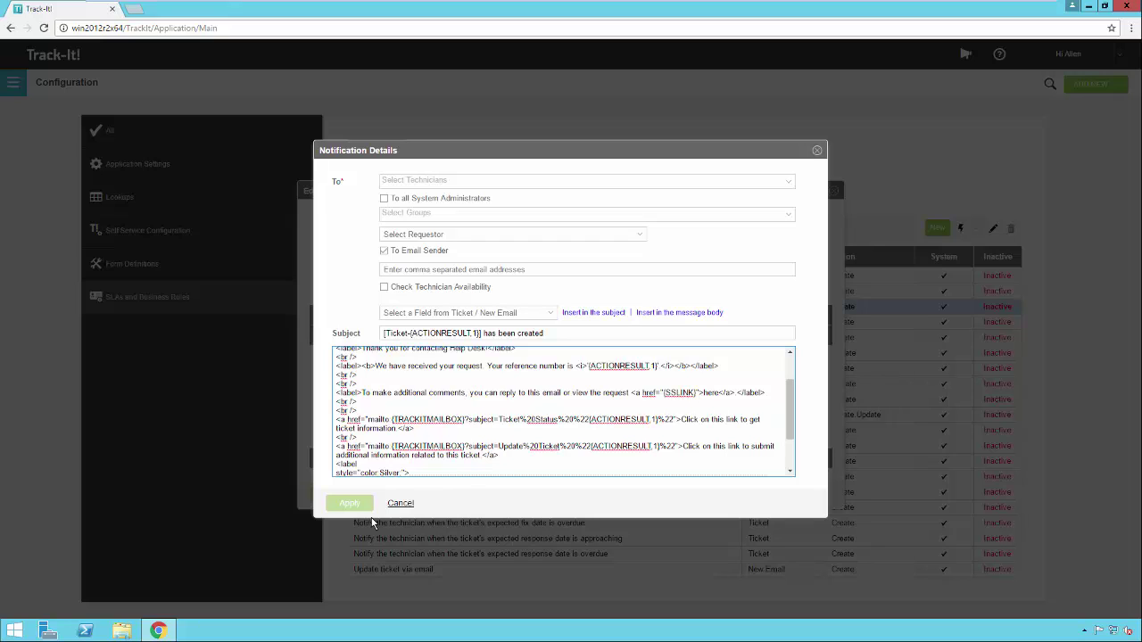
pyautogui.click(395, 505)
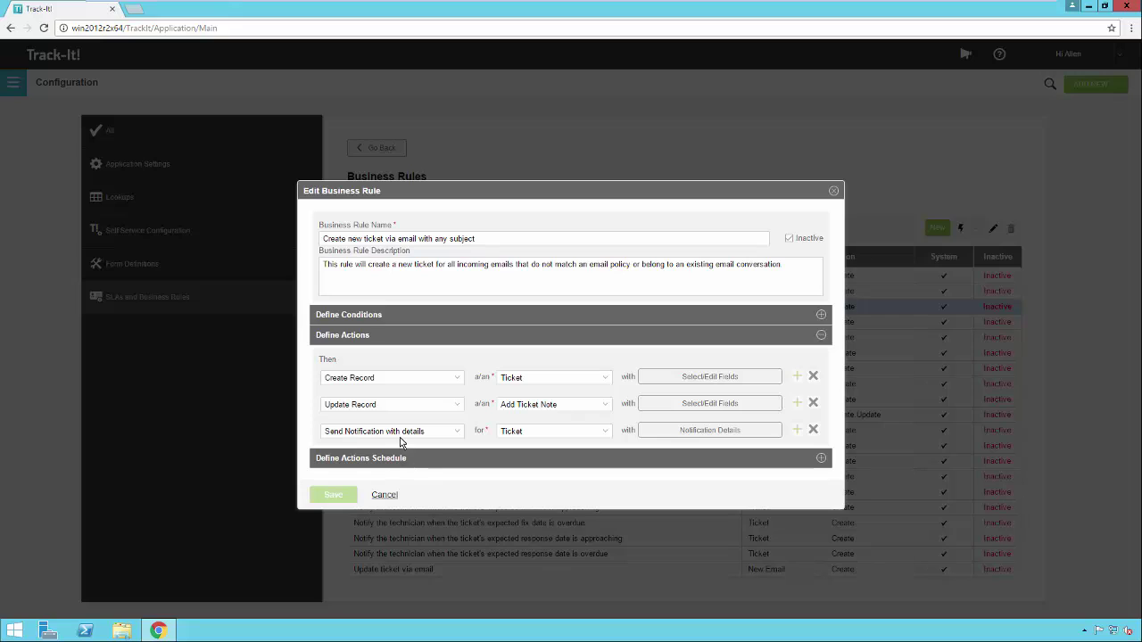
# Step: Scroll through the rule's subject-filter conditions, then cancel the editor without saving
pyautogui.click(820, 317)
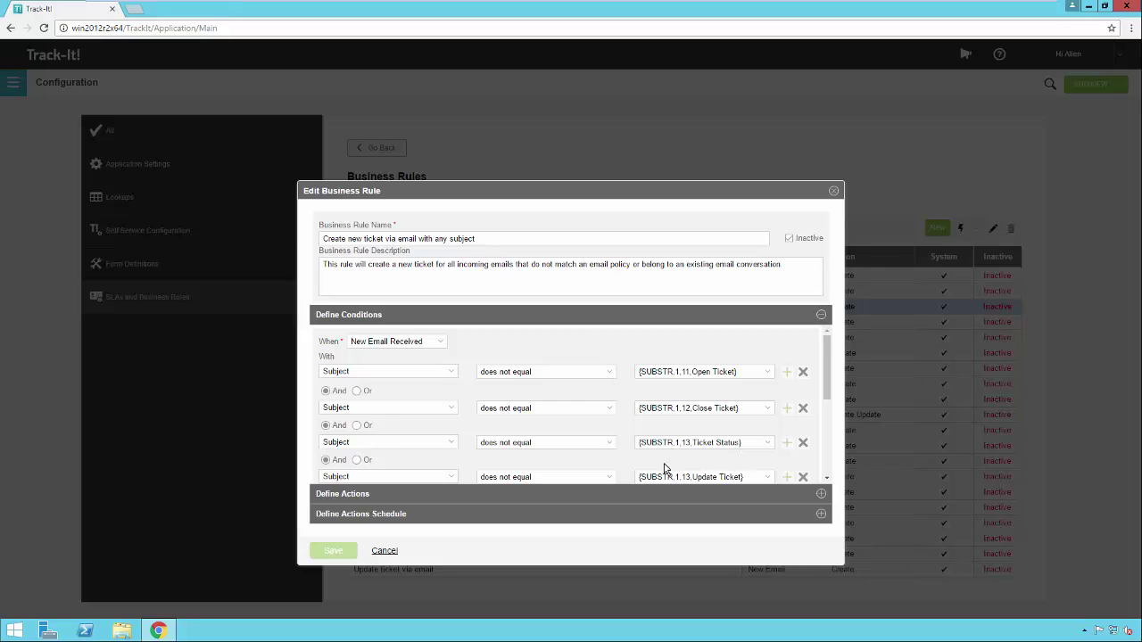
pyautogui.moveTo(822, 382); pyautogui.dragTo(826, 432)
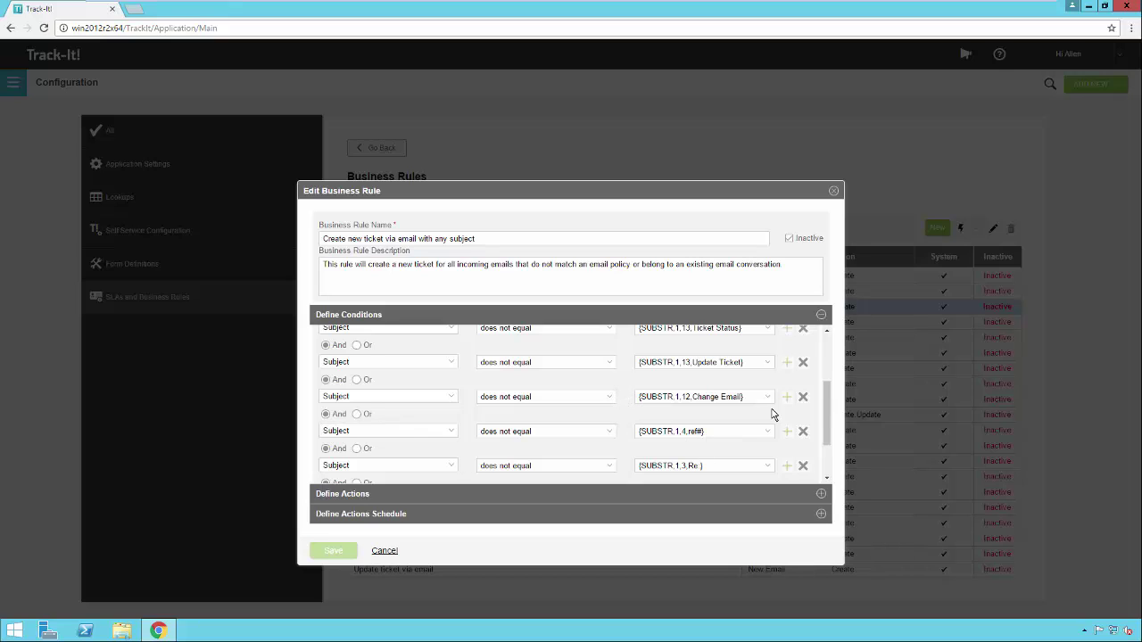
pyautogui.click(826, 392)
pyautogui.moveTo(826, 392); pyautogui.dragTo(733, 405)
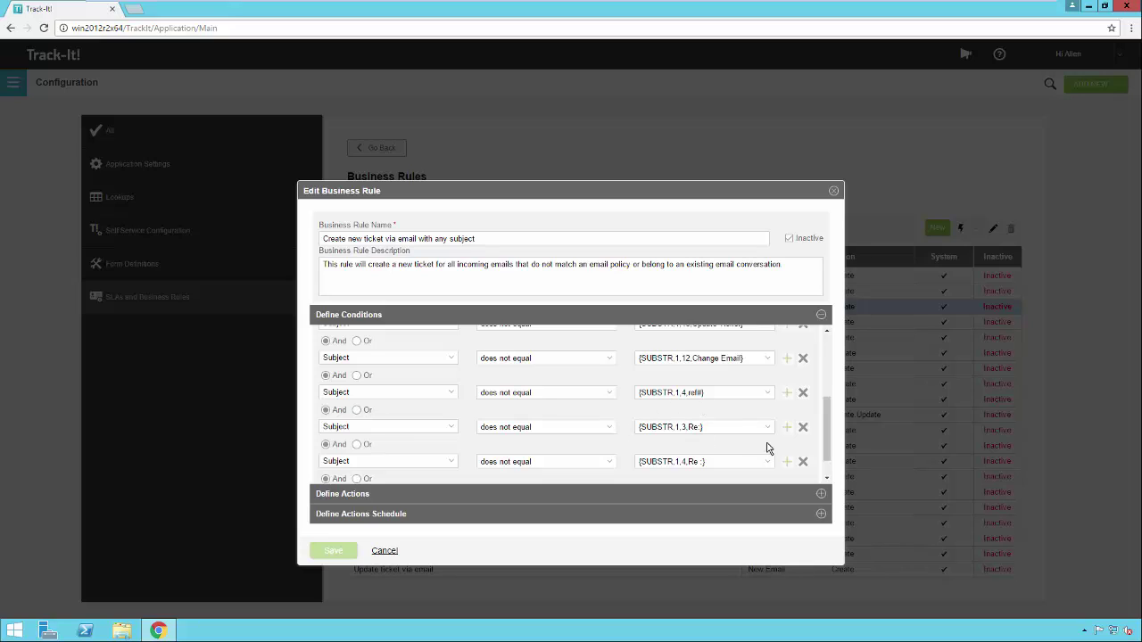
pyautogui.click(827, 435)
pyautogui.moveTo(828, 456); pyautogui.dragTo(826, 459)
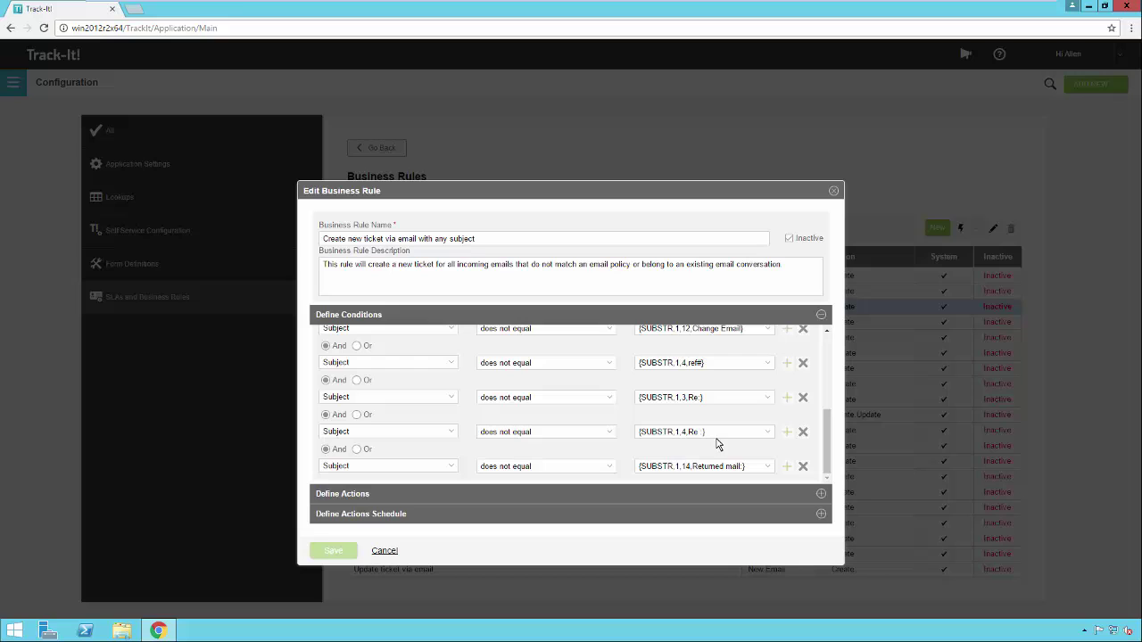
pyautogui.click(826, 448)
pyautogui.moveTo(828, 450); pyautogui.dragTo(826, 366)
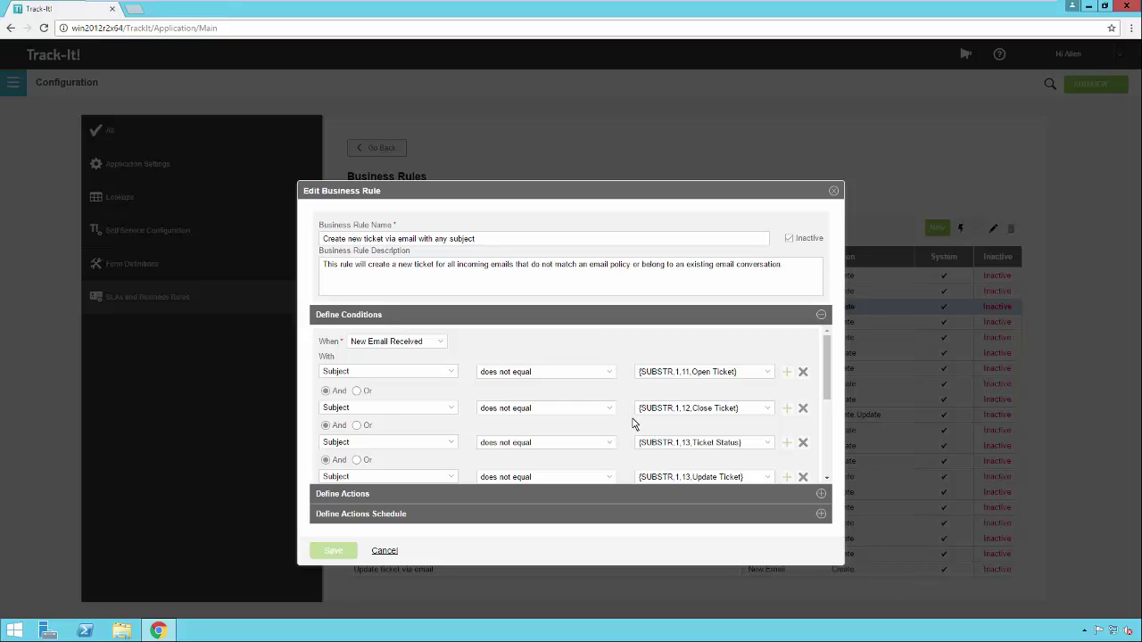
pyautogui.click(391, 555)
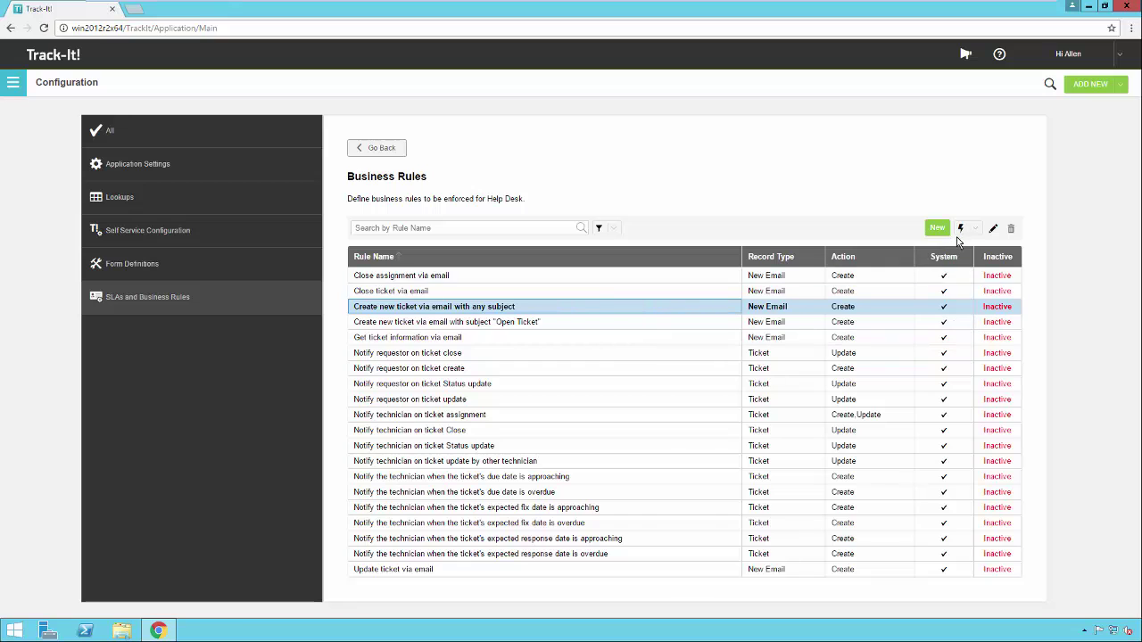
# Step: Copy the any-subject rule as 'Create Ticket via Email' and select the new copy
pyautogui.click(975, 231)
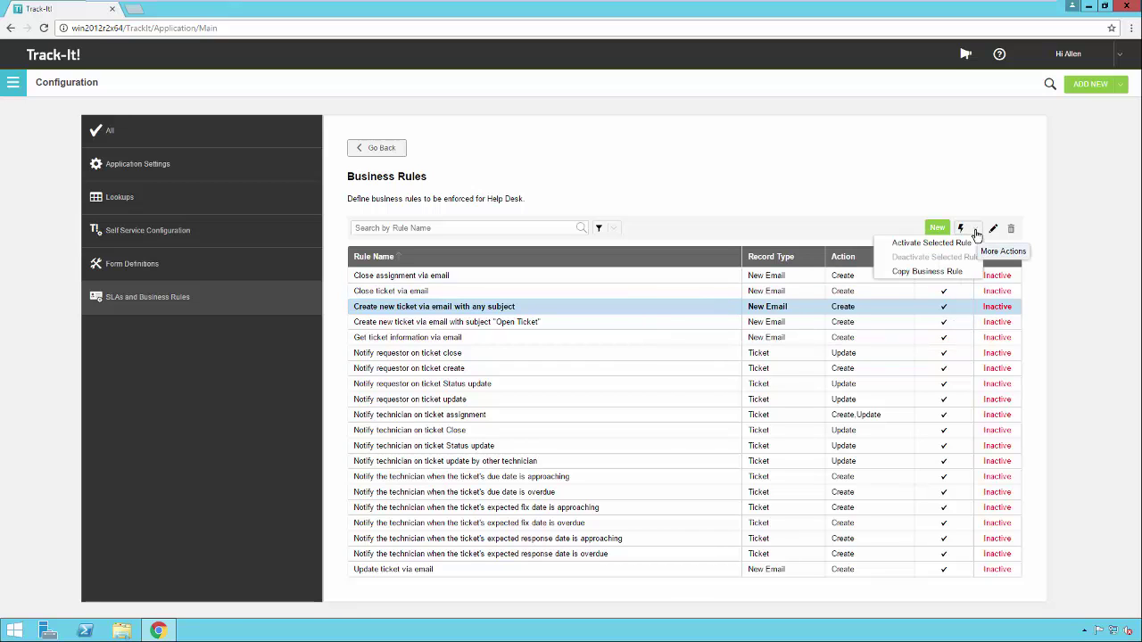
pyautogui.click(927, 272)
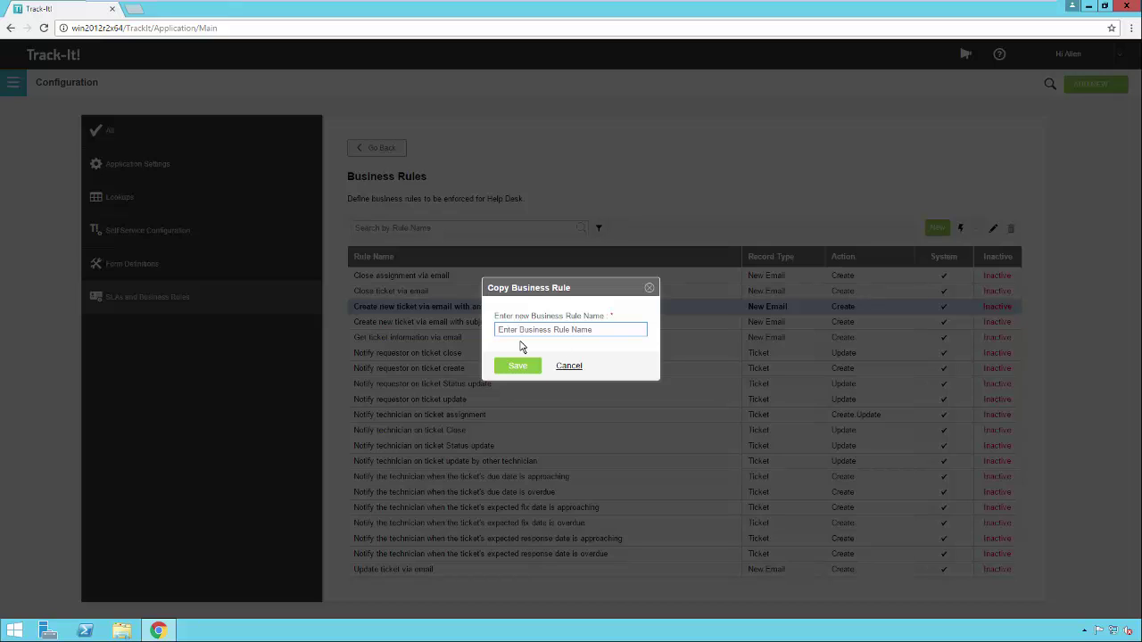
pyautogui.write('Create Ticket via Email')
pyautogui.click(517, 366)
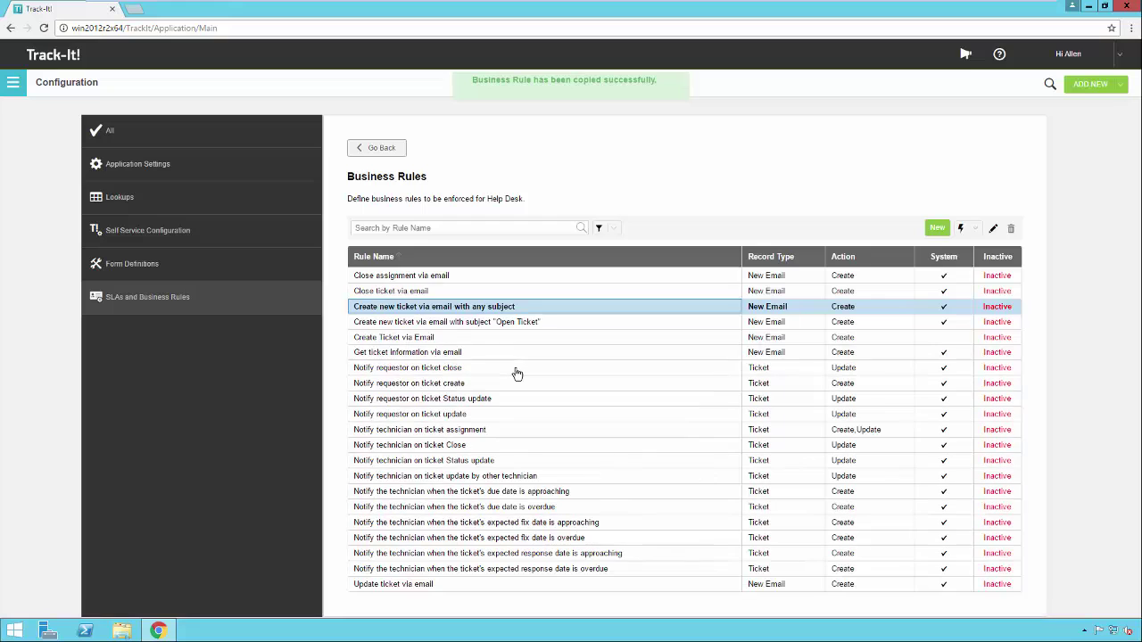
pyautogui.click(460, 338)
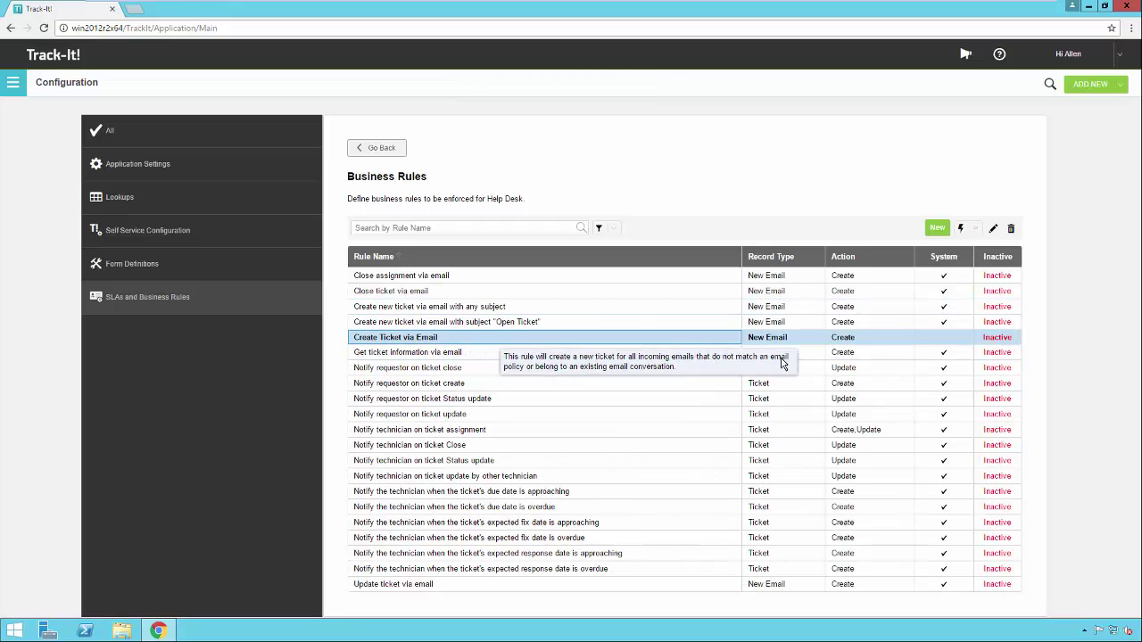
# Step: Uncheck Inactive on the 'Create Ticket via Email' rule and save it
pyautogui.doubleClick(720, 340)
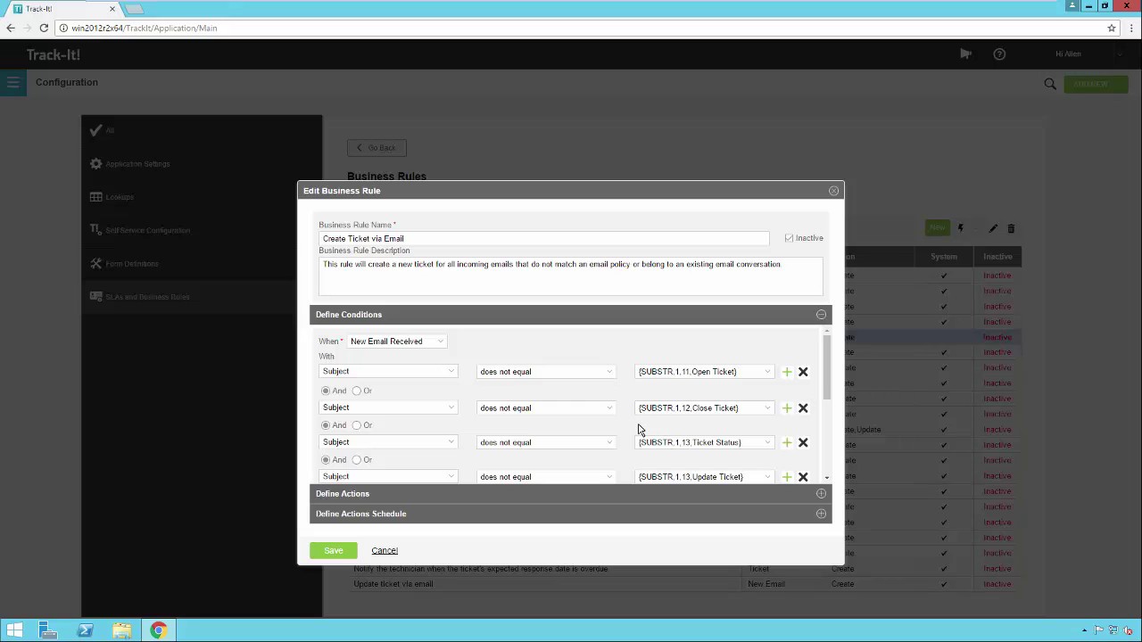
pyautogui.scroll(-2, 821, 408)
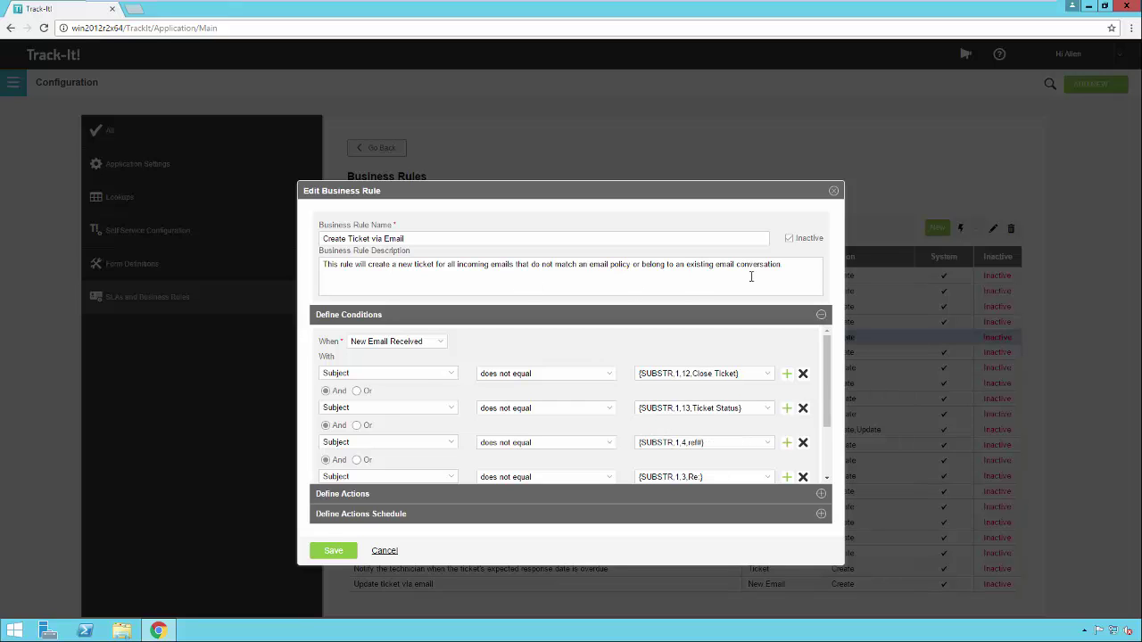
pyautogui.click(789, 238)
pyautogui.click(339, 553)
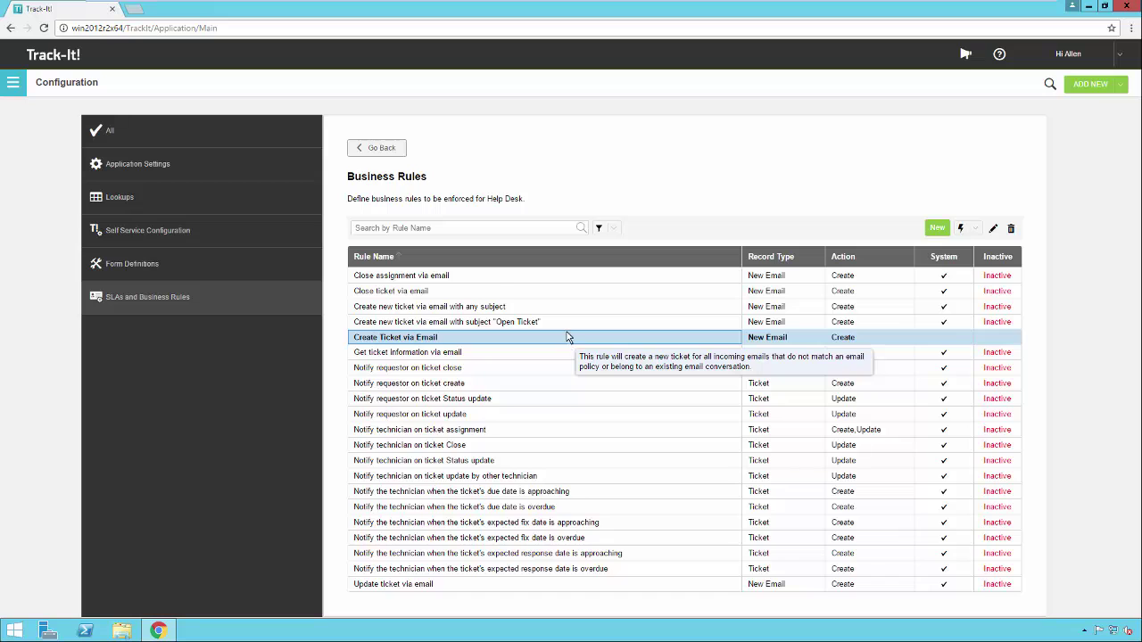
# Step: Select 'Close ticket via email' and choose Activate Selected Rule from More Actions
pyautogui.click(569, 290)
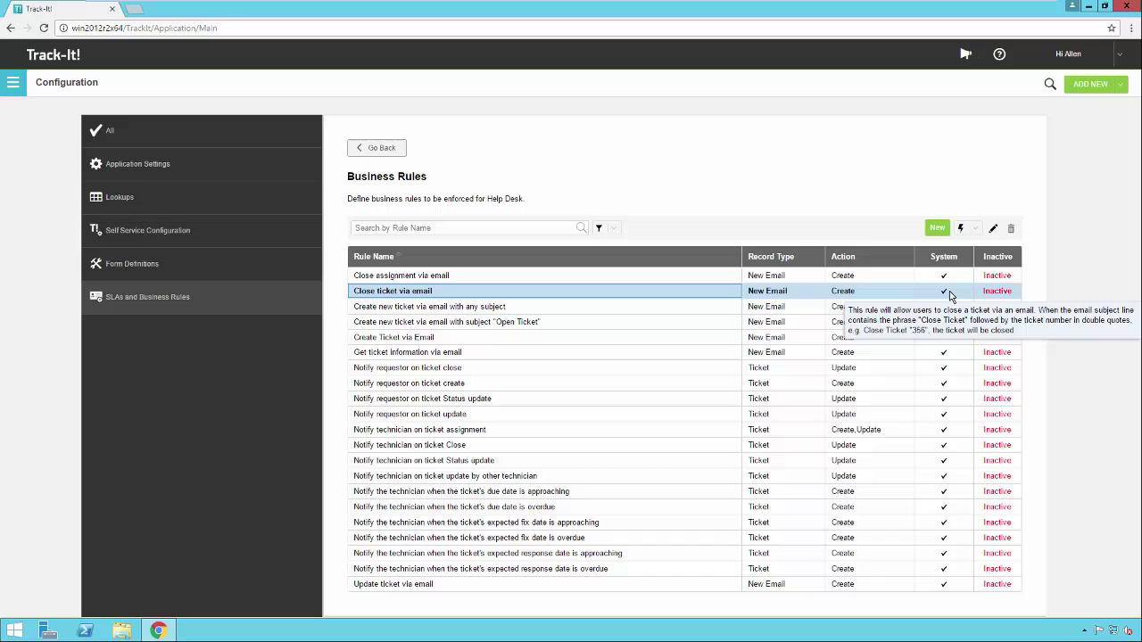
pyautogui.click(976, 230)
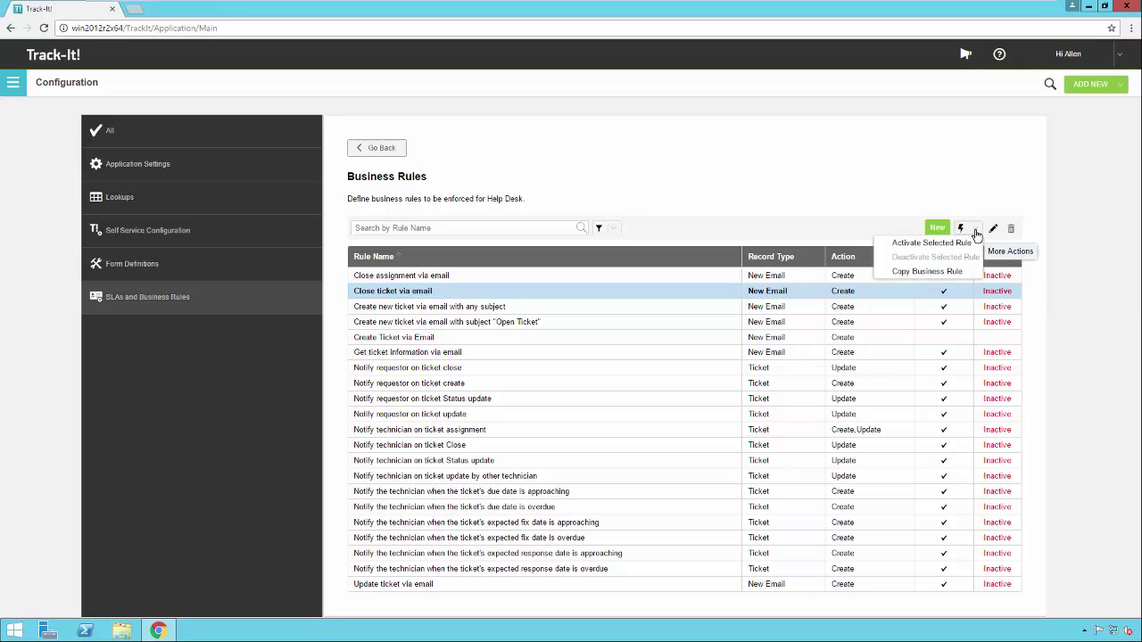
pyautogui.click(960, 243)
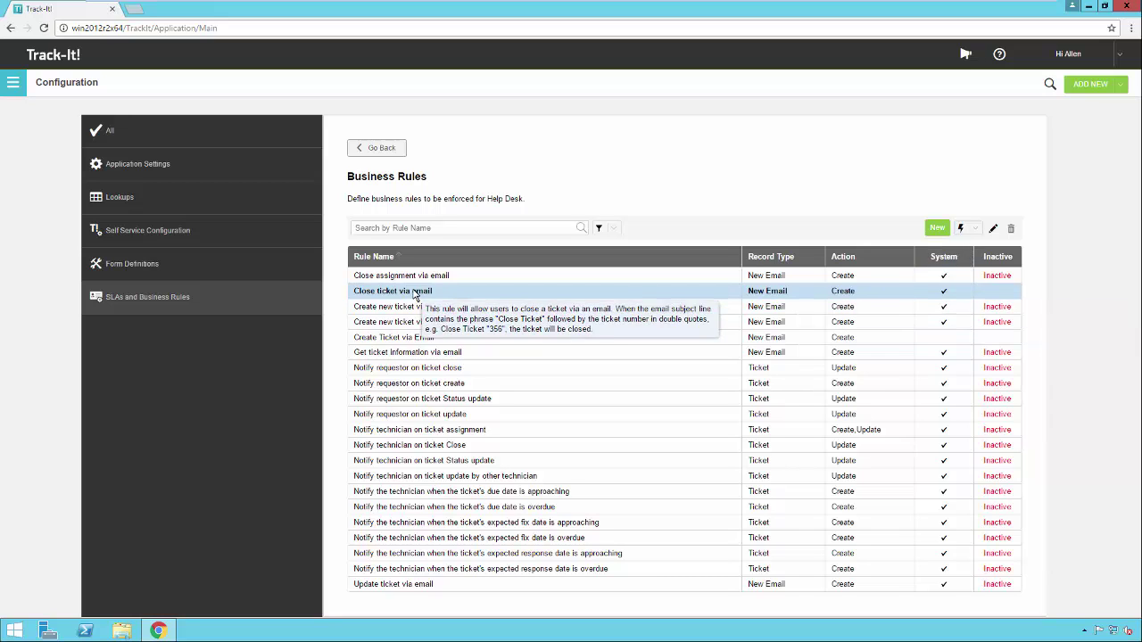
# Step: Open the Close ticket via email rule and inspect its Ticket ID field expression without changes
pyautogui.doubleClick(446, 291)
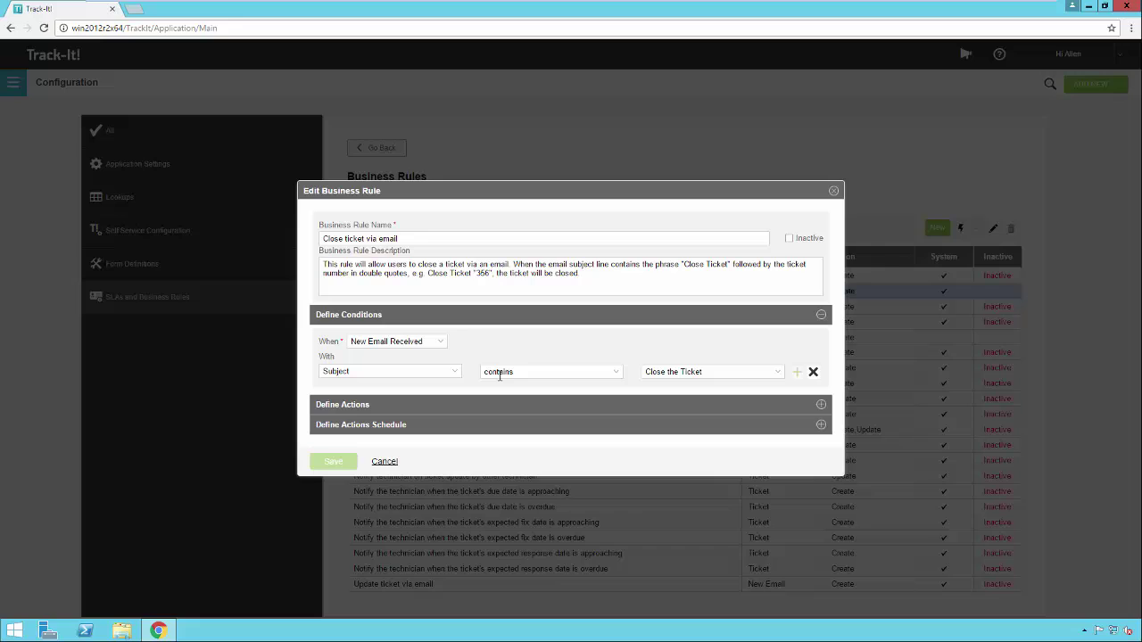
pyautogui.click(819, 404)
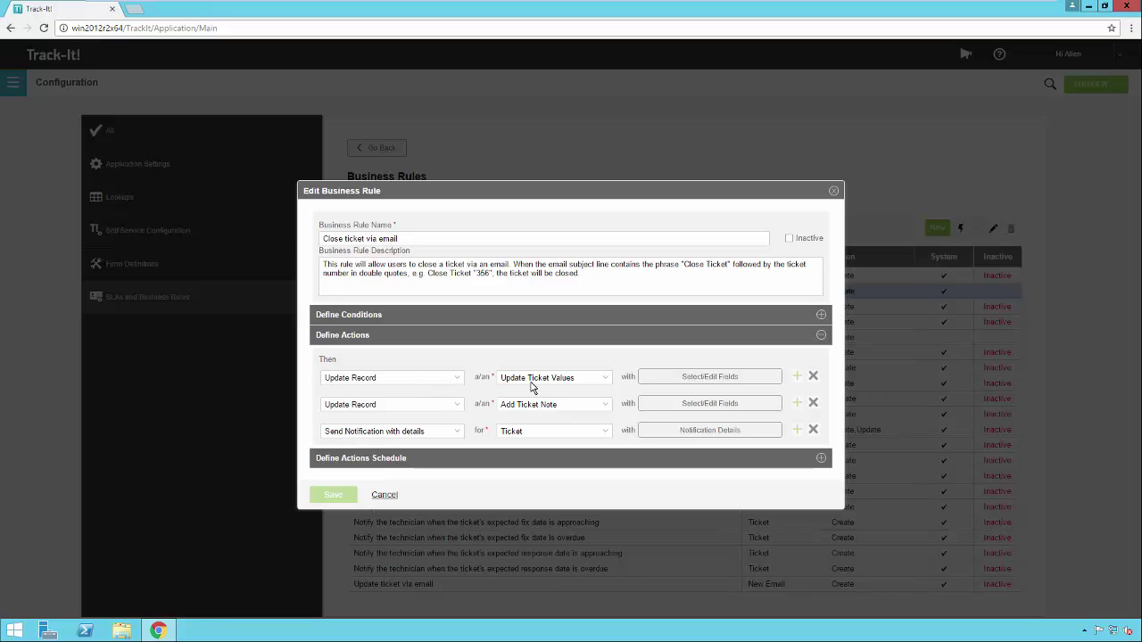
pyautogui.click(698, 386)
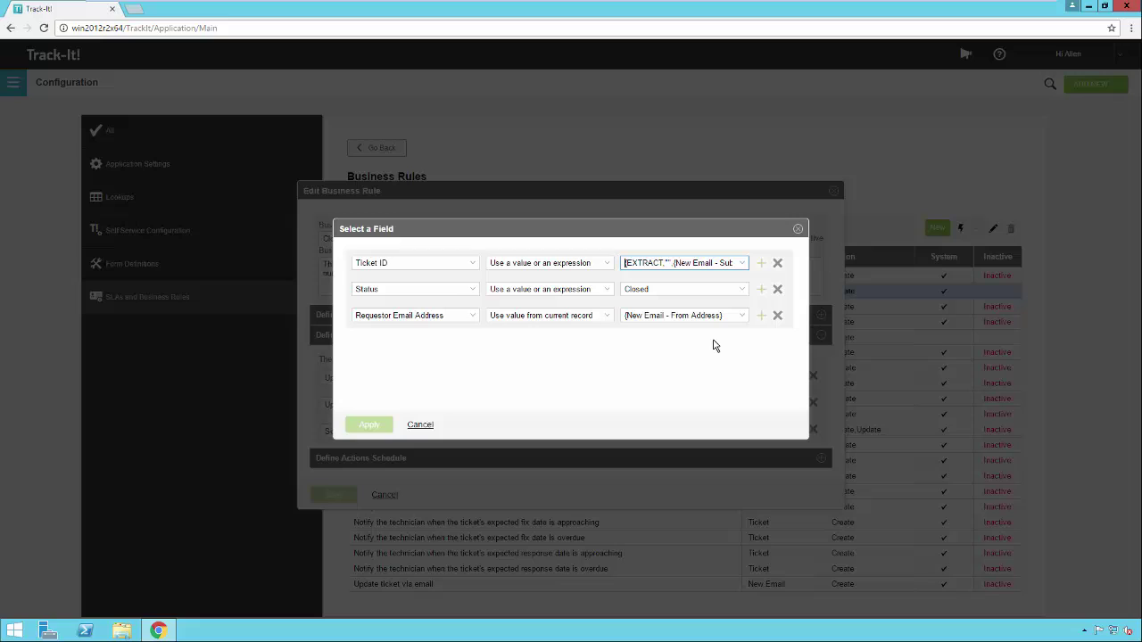
pyautogui.click(715, 263)
pyautogui.press('End')
pyautogui.moveTo(641, 262); pyautogui.dragTo(649, 262)
pyautogui.click(420, 425)
# Step: Review the ticket-closed notification email, then cancel the rule editor unsaved
pyautogui.click(691, 438)
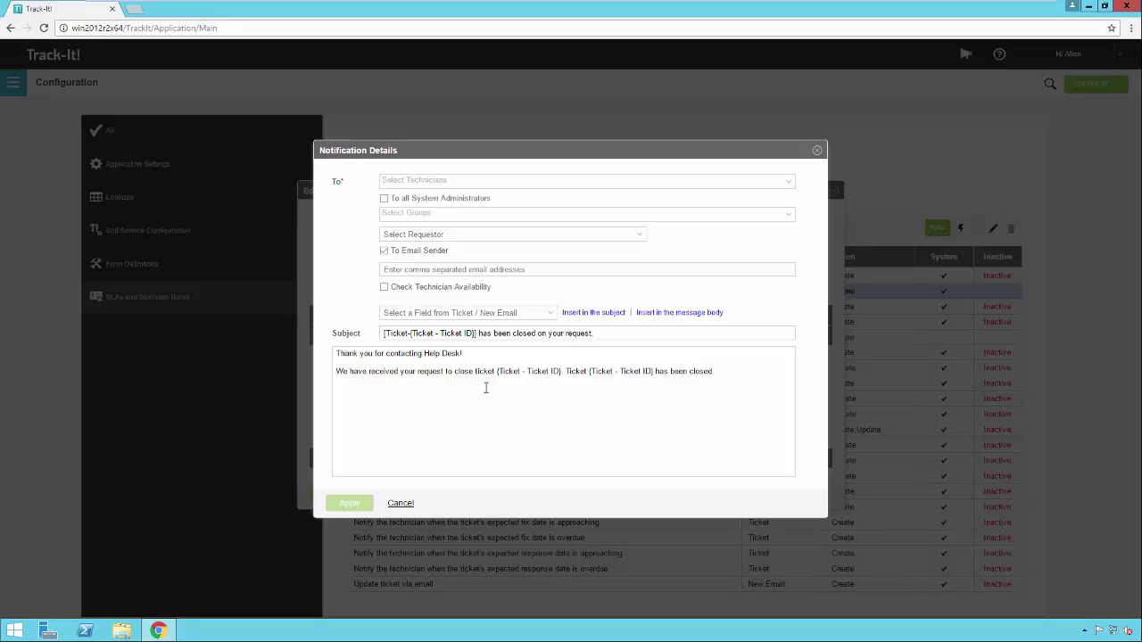
pyautogui.click(399, 502)
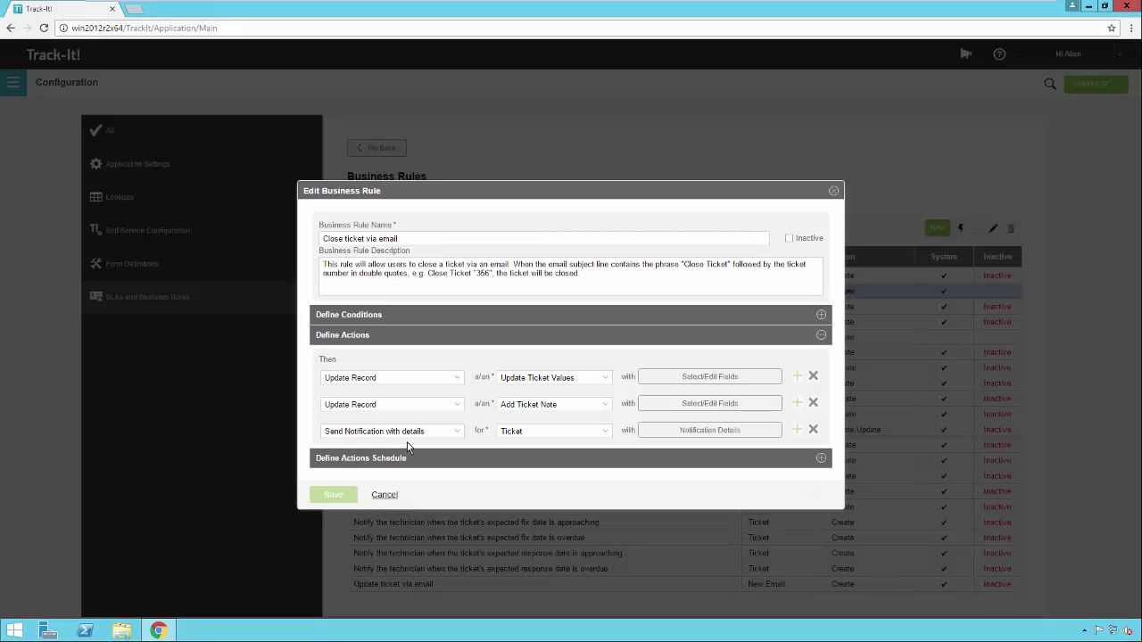
pyautogui.click(383, 497)
# Step: Open the Get ticket information via email rule and review its ticket-status reply email, cancelling unchanged
pyautogui.click(547, 275)
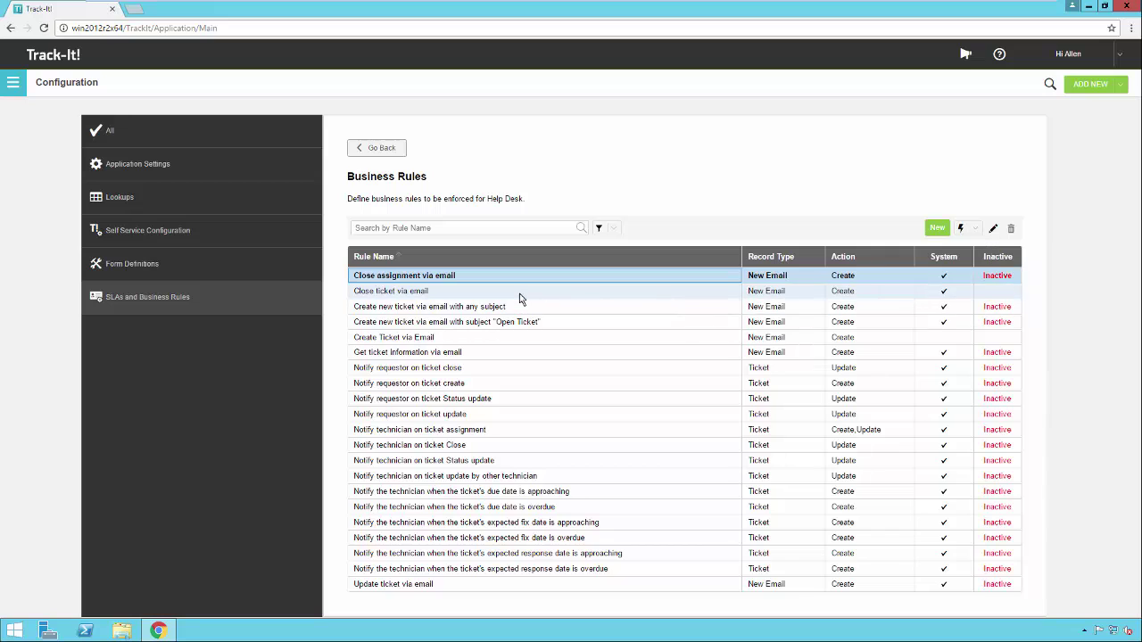
pyautogui.moveTo(521, 299)
pyautogui.moveTo(527, 277)
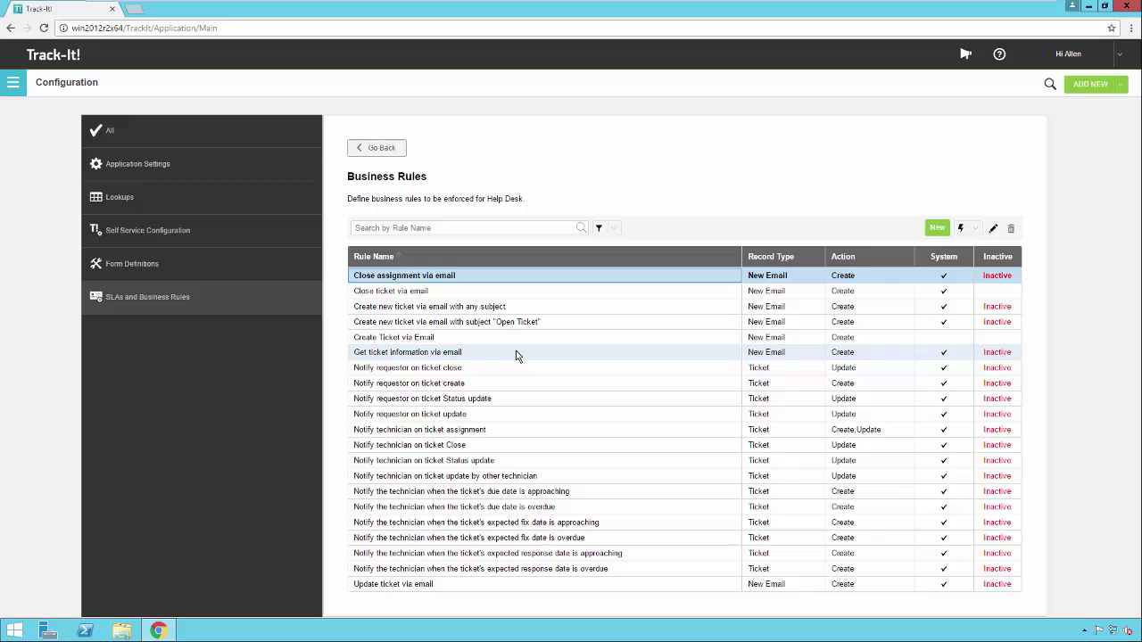
pyautogui.moveTo(515, 355)
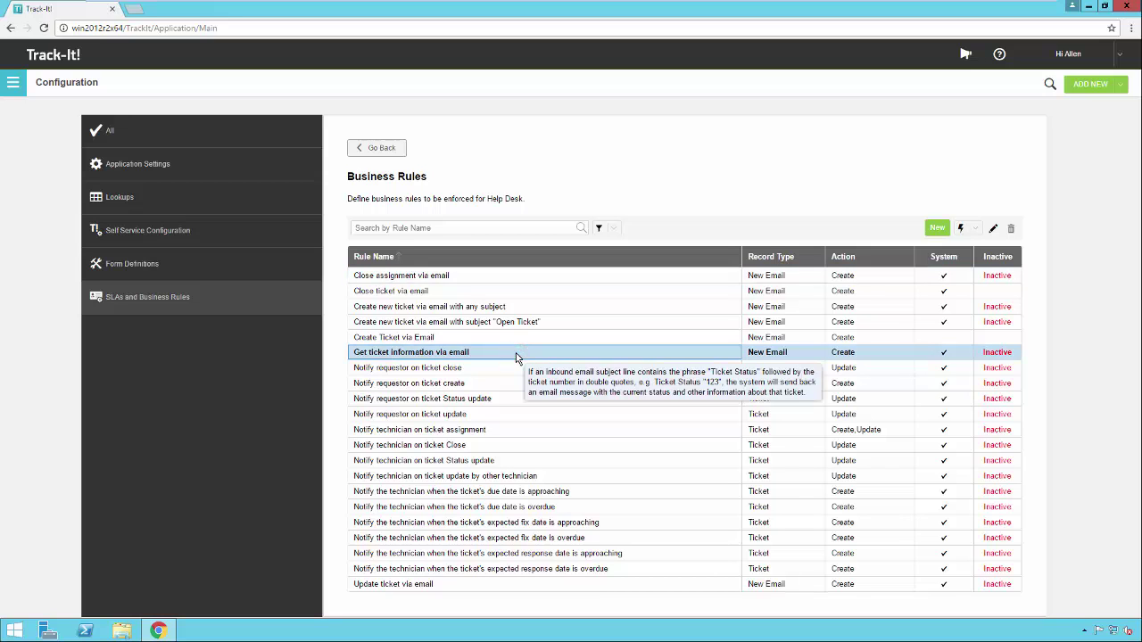
pyautogui.doubleClick(515, 355)
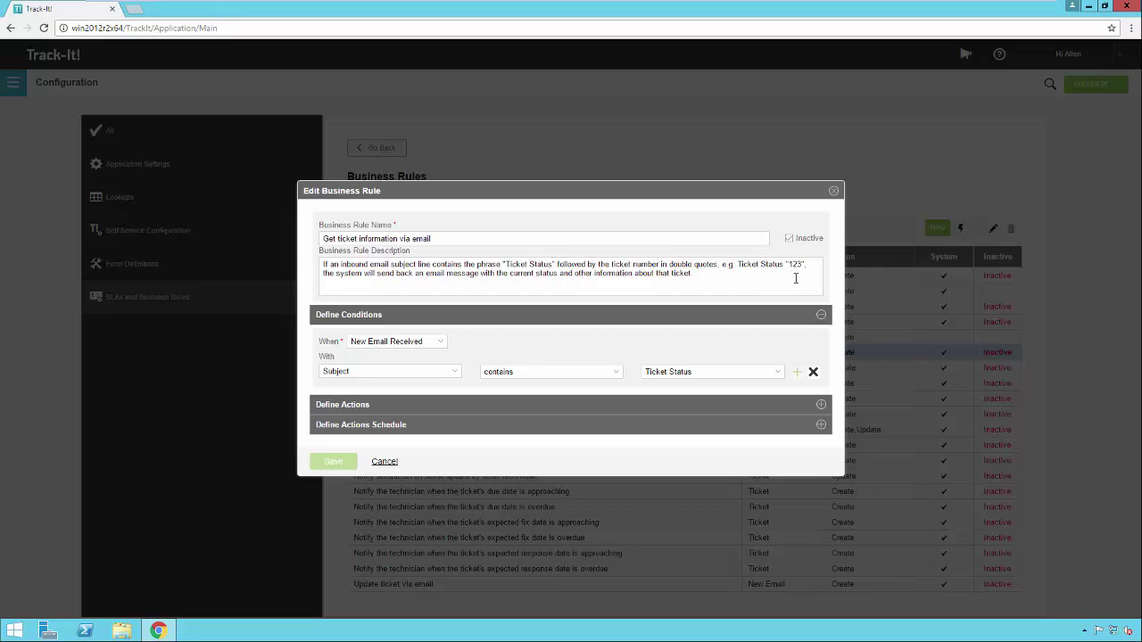
pyautogui.click(820, 405)
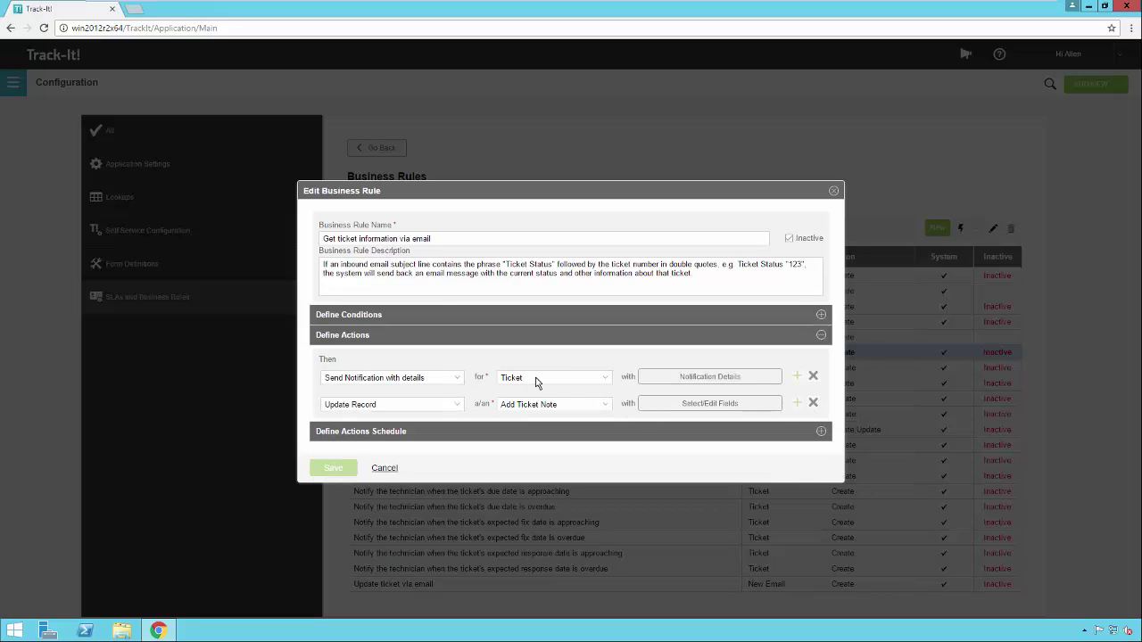
pyautogui.click(687, 378)
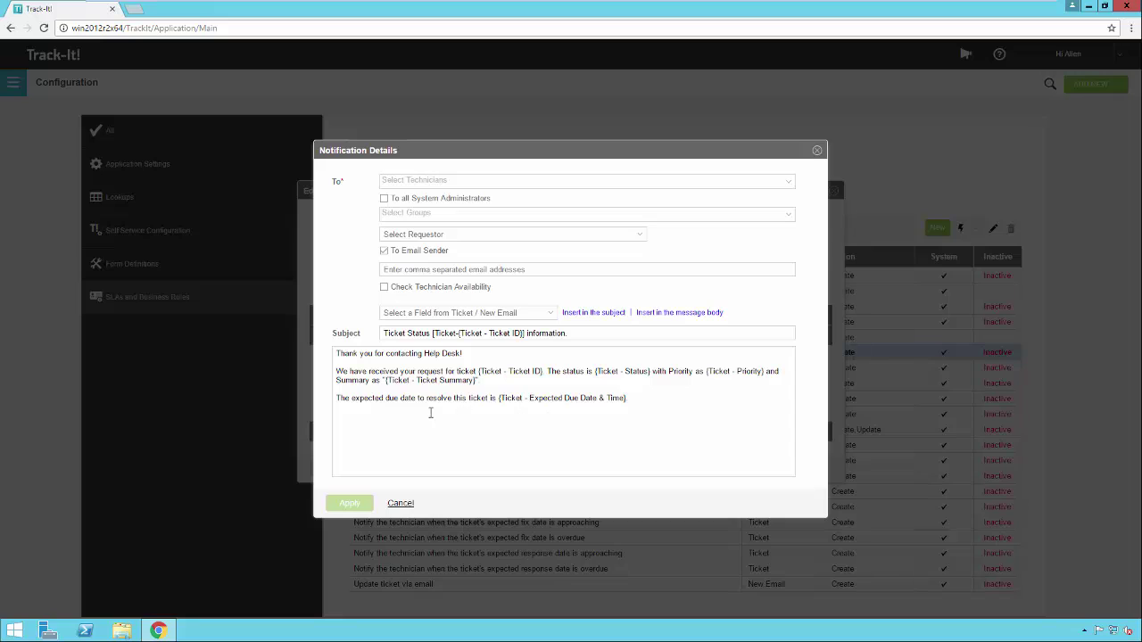
pyautogui.click(400, 503)
pyautogui.click(393, 468)
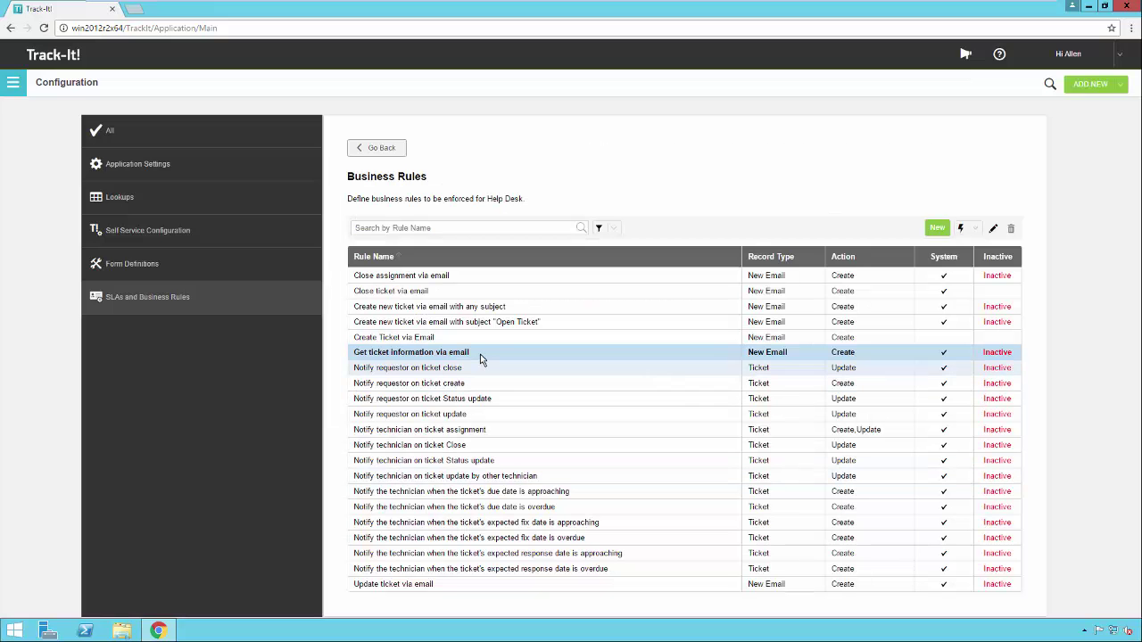
pyautogui.click(976, 229)
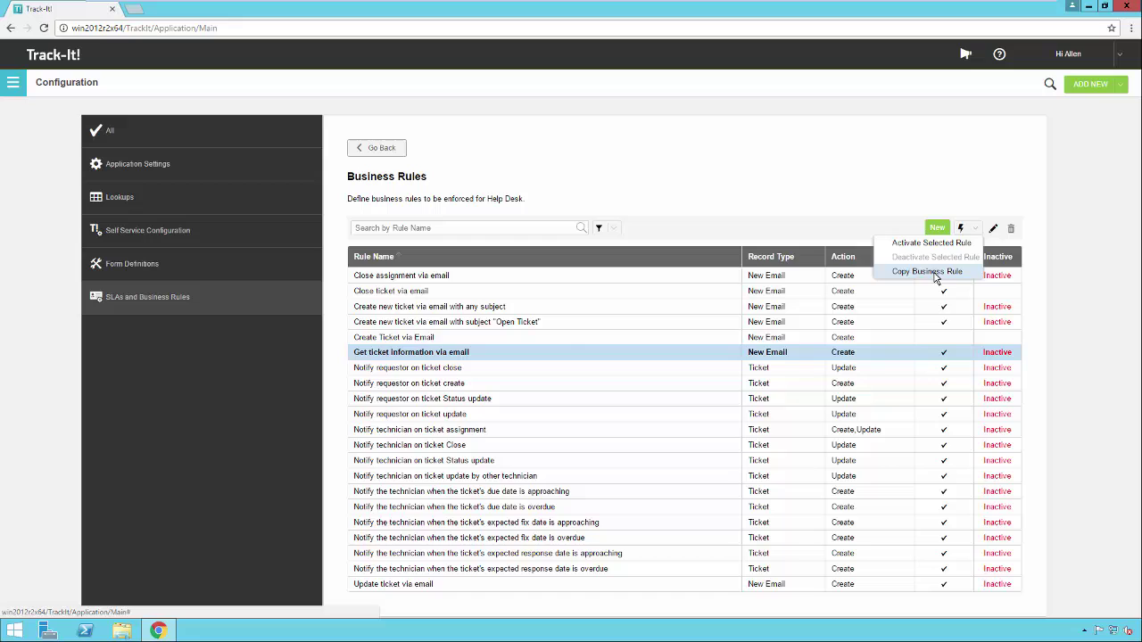
pyautogui.click(933, 272)
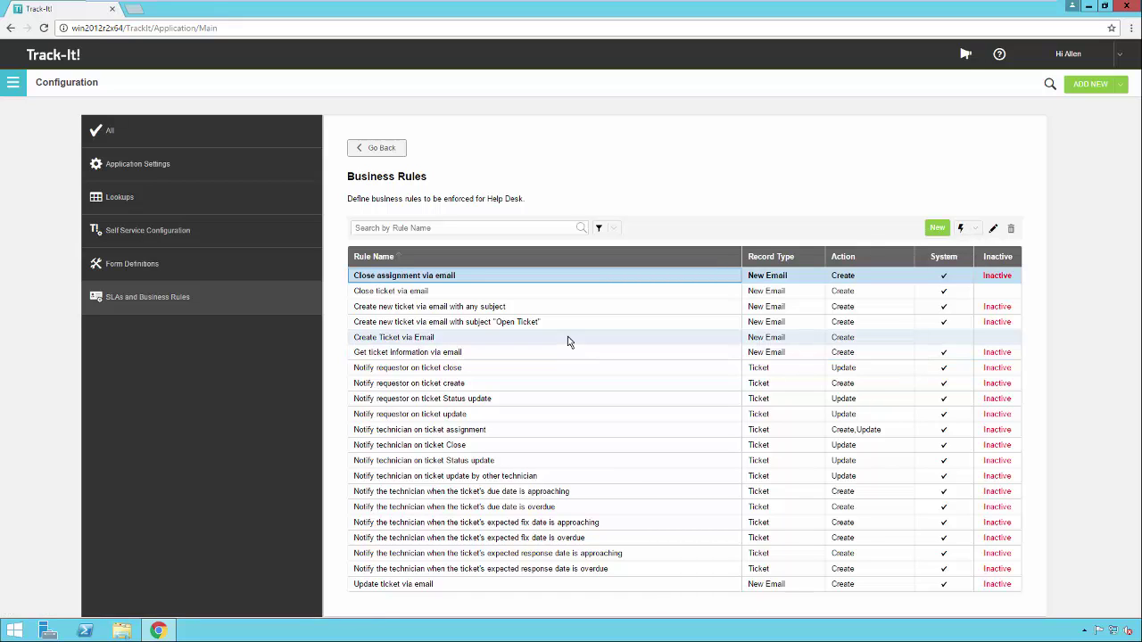